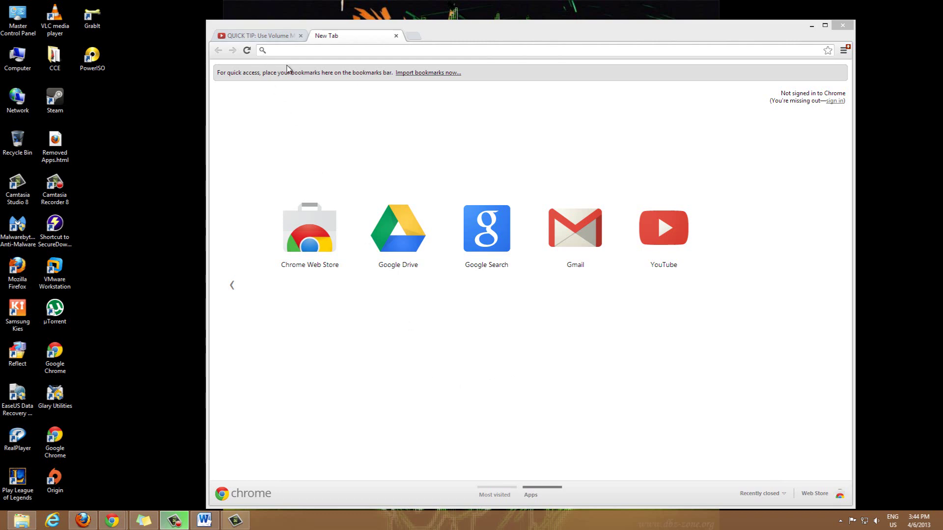
# Step: Go to download.com in the empty browser tab and search the site for "poweriso"
pyautogui.click(284, 36)
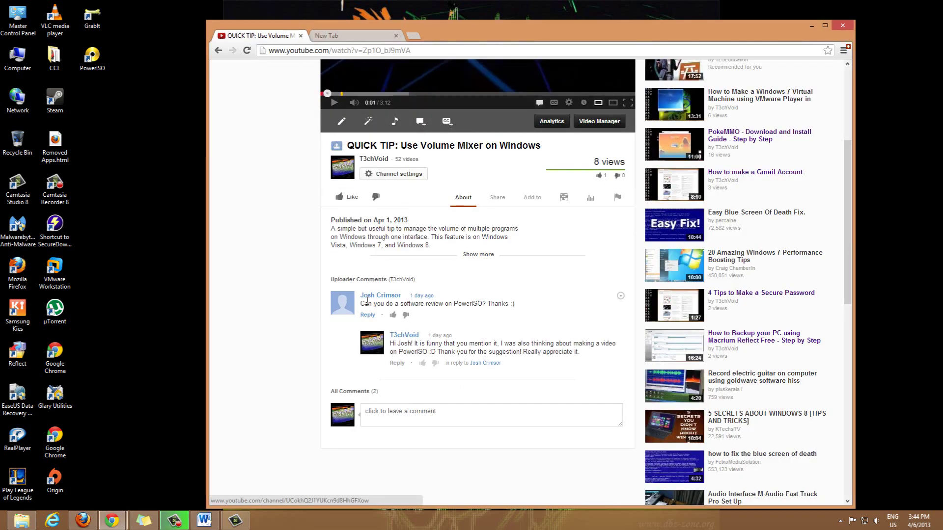
pyautogui.click(326, 37)
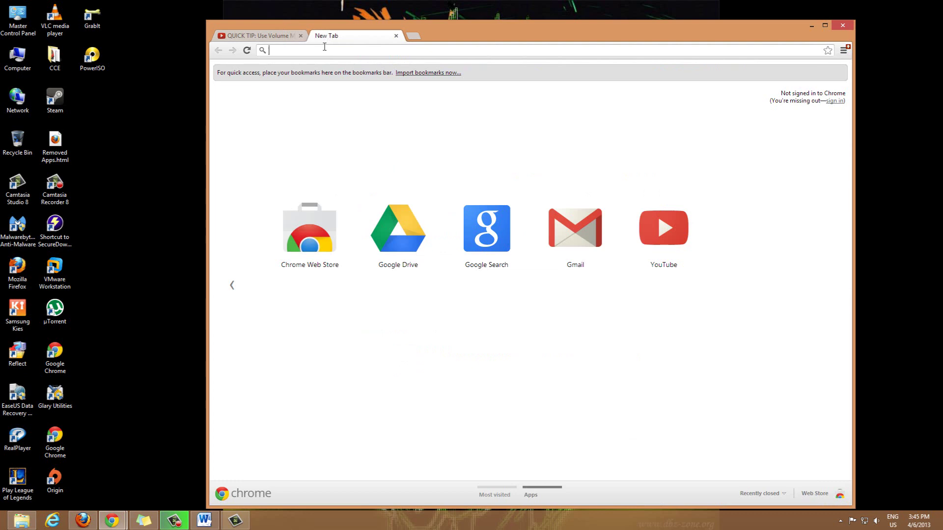
pyautogui.write('download.com')
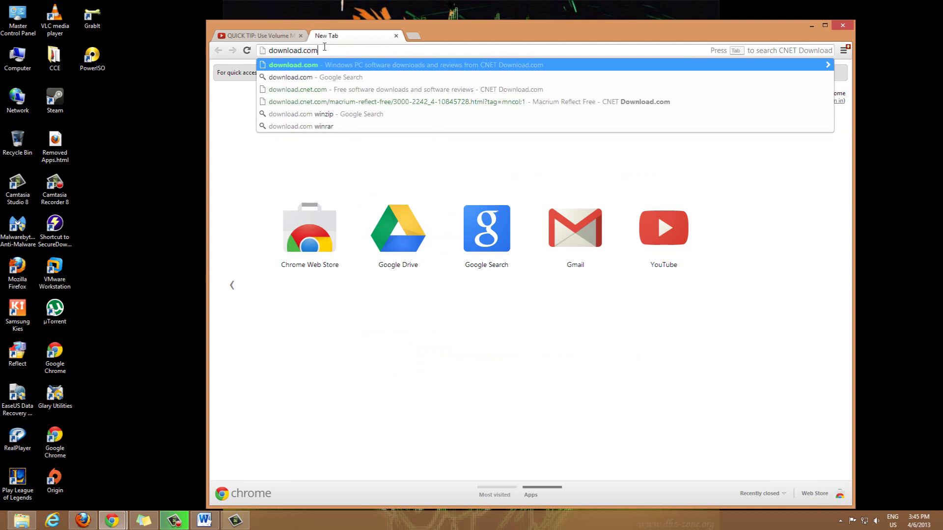
pyautogui.press('Return')
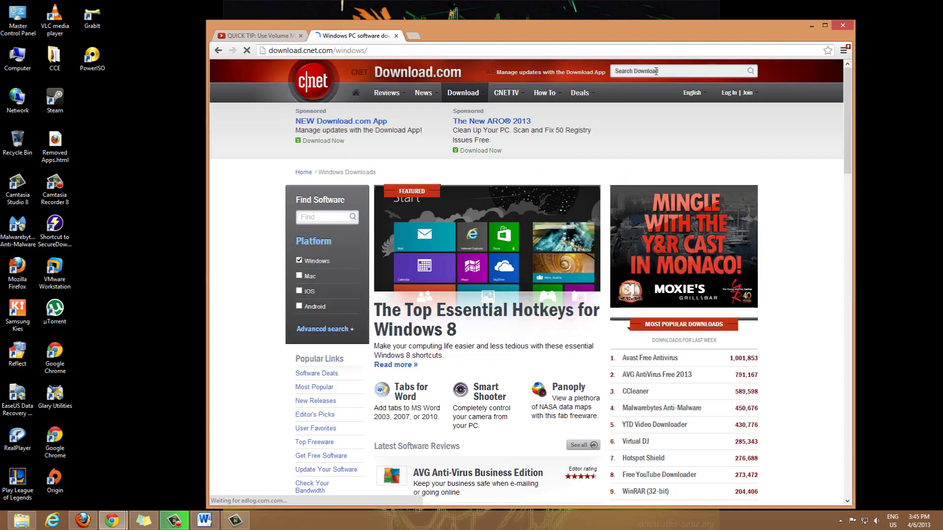
pyautogui.click(656, 72)
pyautogui.write('poweriso')
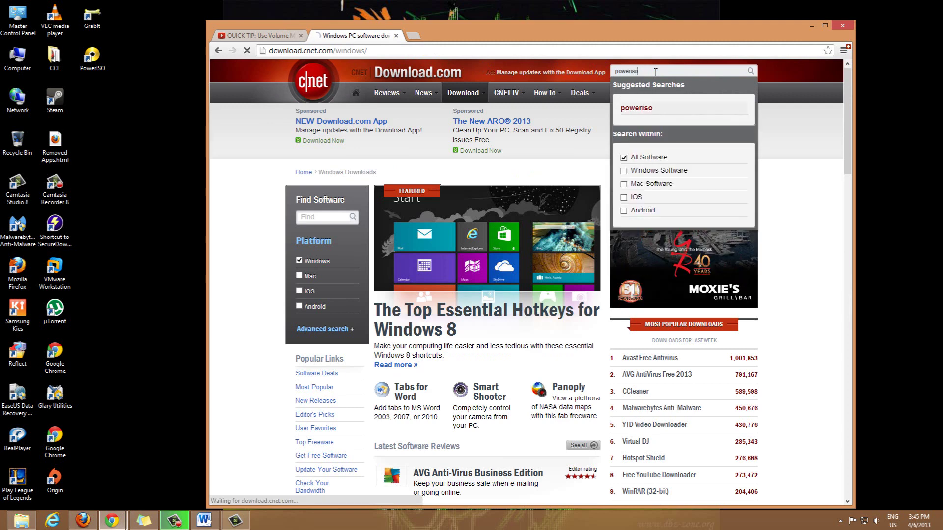
pyautogui.press('Return')
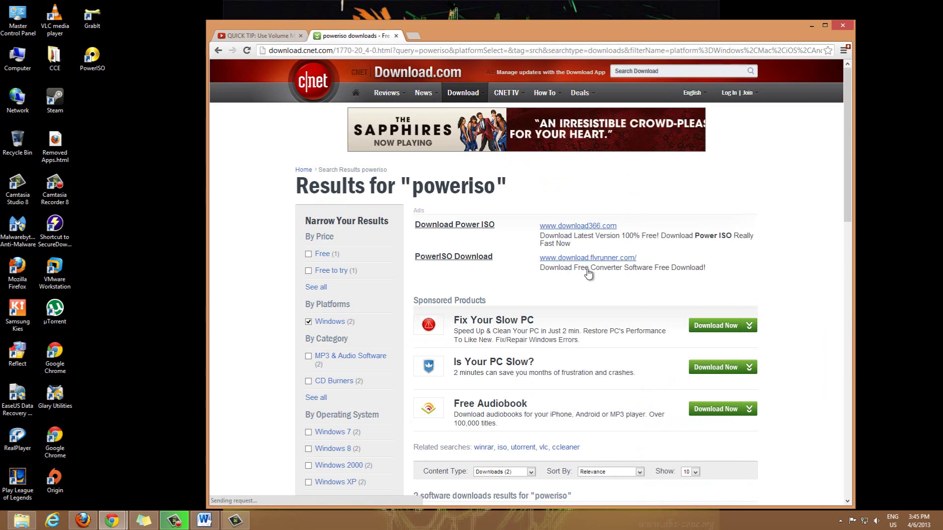
# Step: Open the PowerISO product page from the search results and download its installer
pyautogui.scroll(-3, 587, 275)
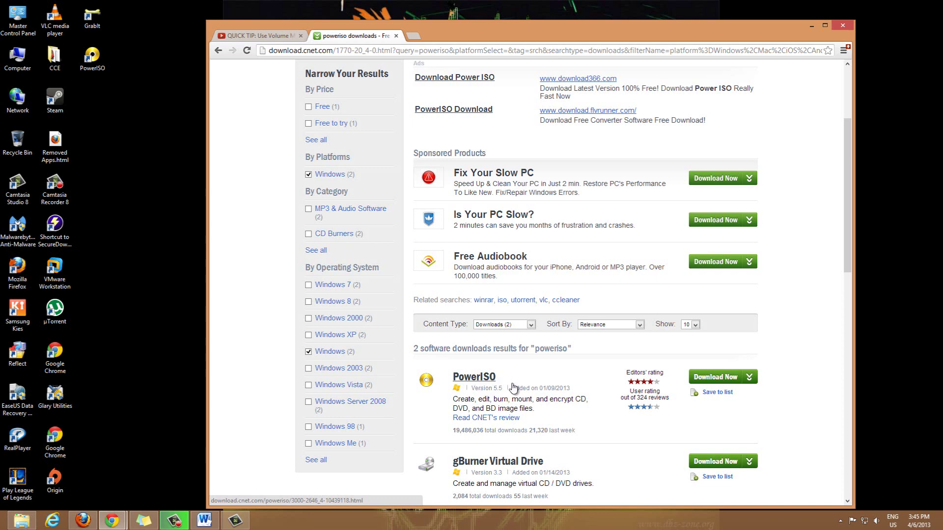
pyautogui.scroll(-3, 501, 382)
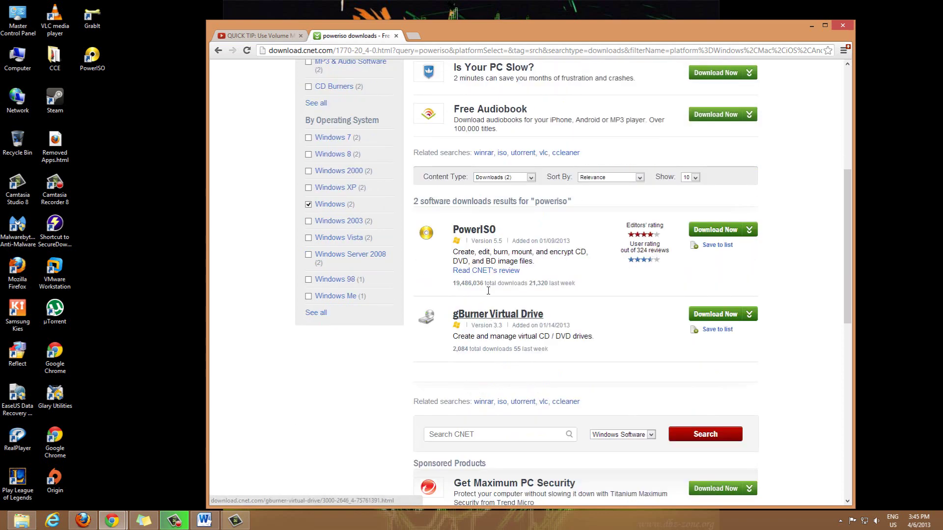
pyautogui.click(486, 231)
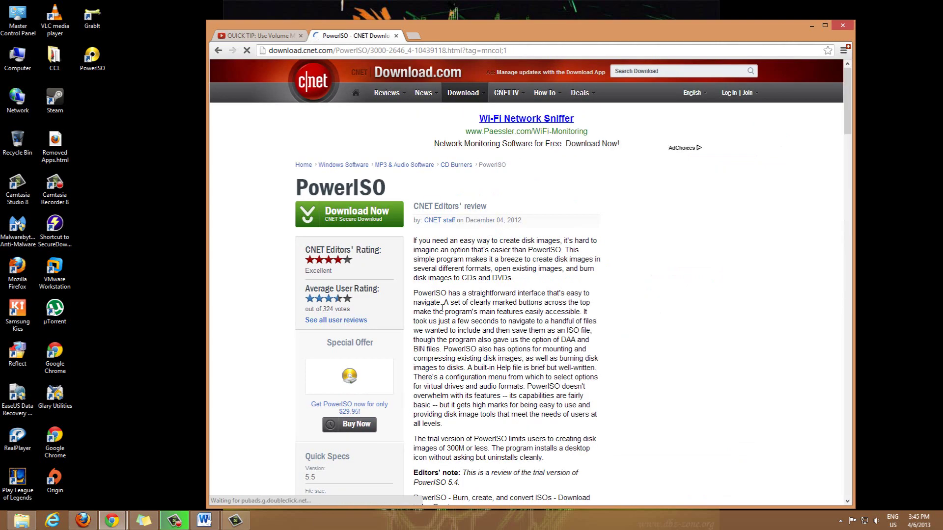
pyautogui.scroll(-5, 442, 307)
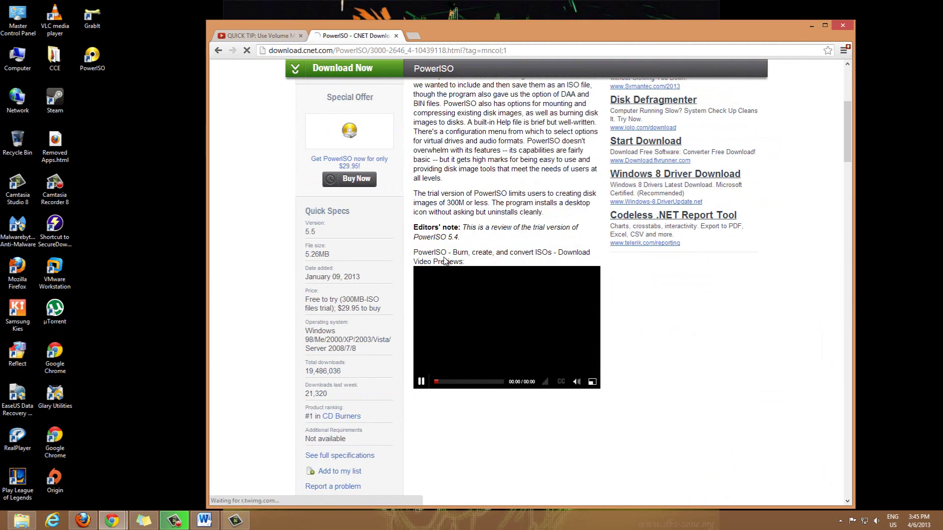
pyautogui.scroll(3, 445, 261)
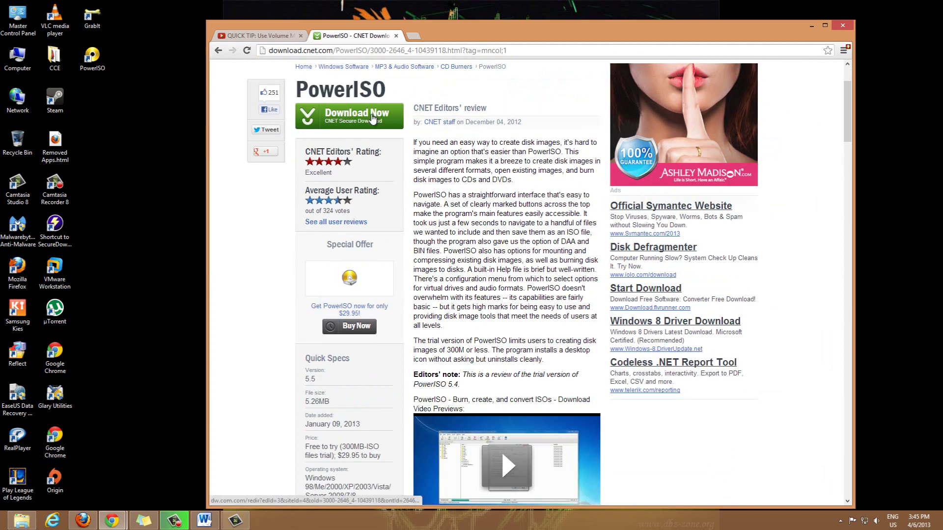
pyautogui.click(372, 118)
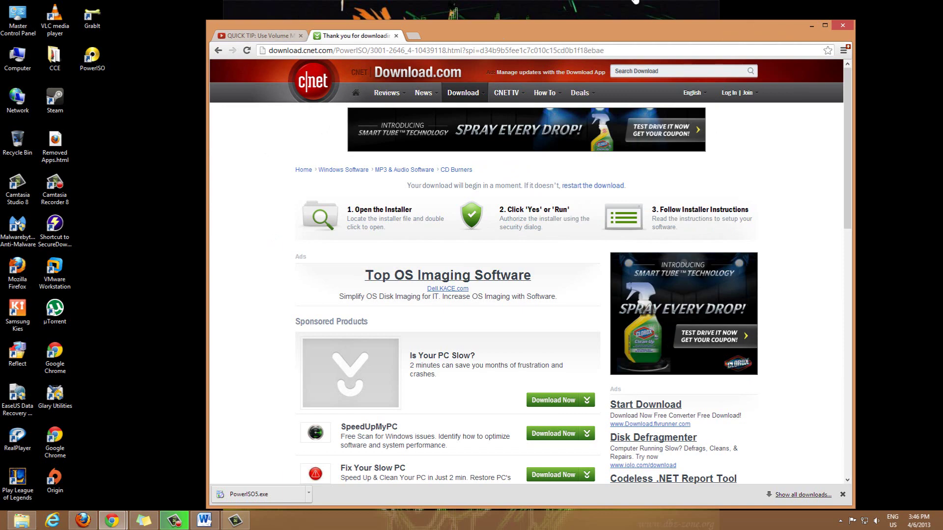
# Step: Minimize the browser, launch PowerISO from the desktop and continue unregistered, placing its window clear of the desktop shortcuts
pyautogui.click(814, 23)
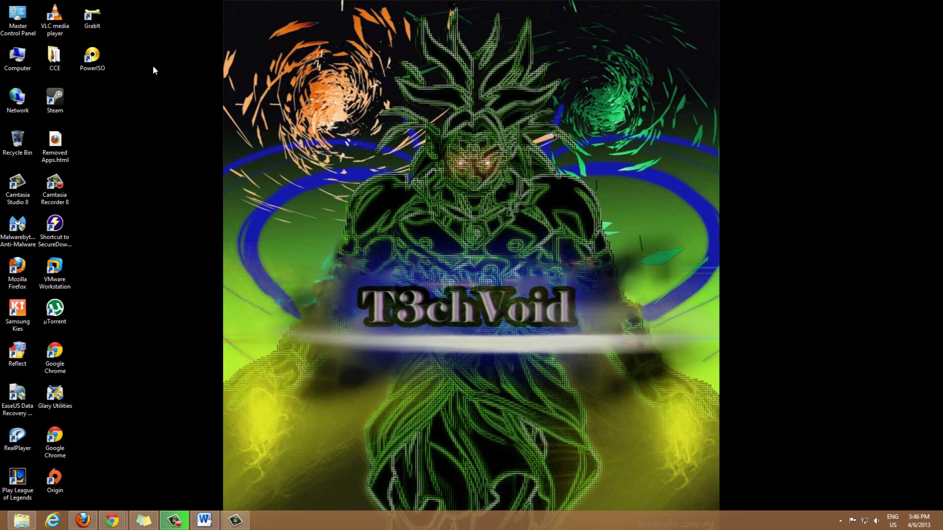
pyautogui.doubleClick(92, 57)
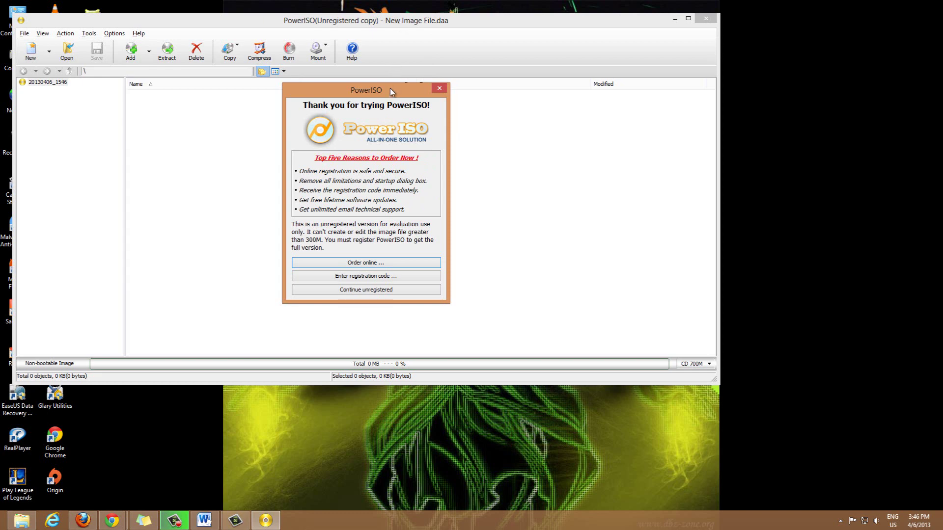
pyautogui.click(385, 293)
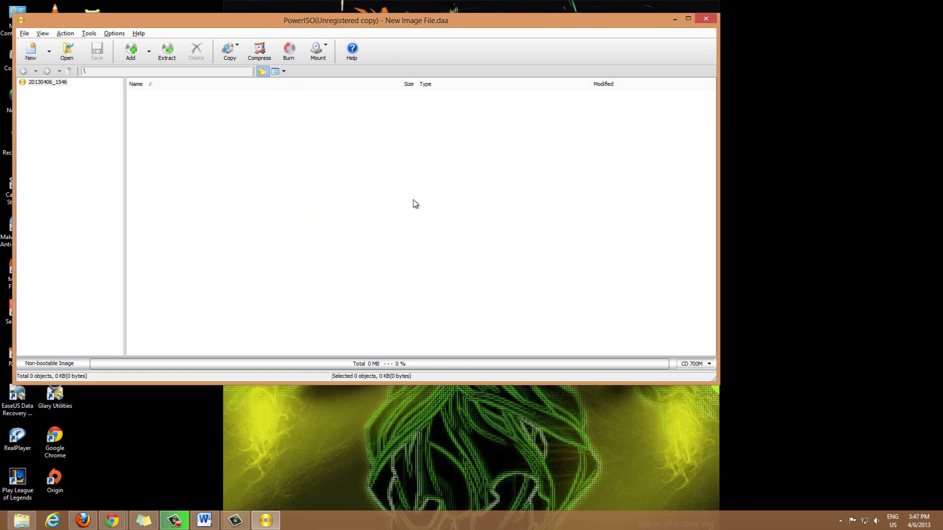
pyautogui.moveTo(487, 20); pyautogui.dragTo(682, 78)
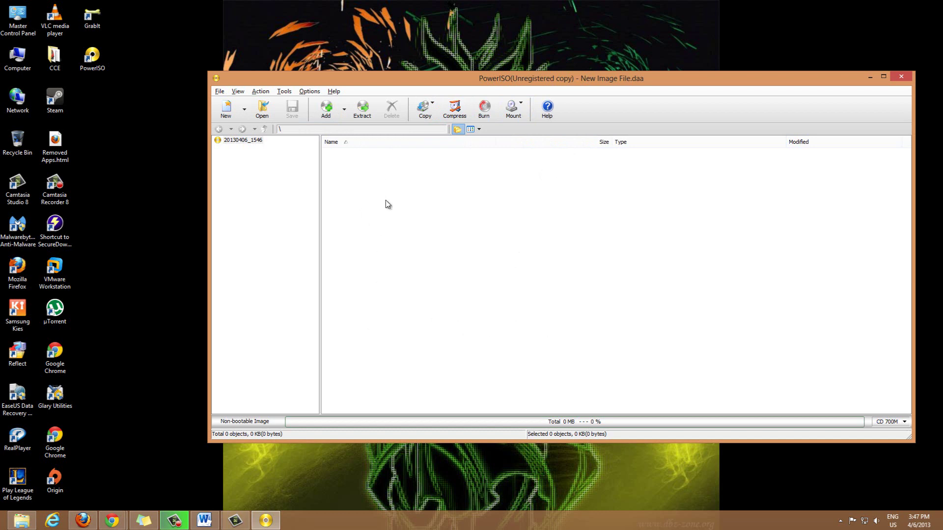
pyautogui.click(344, 109)
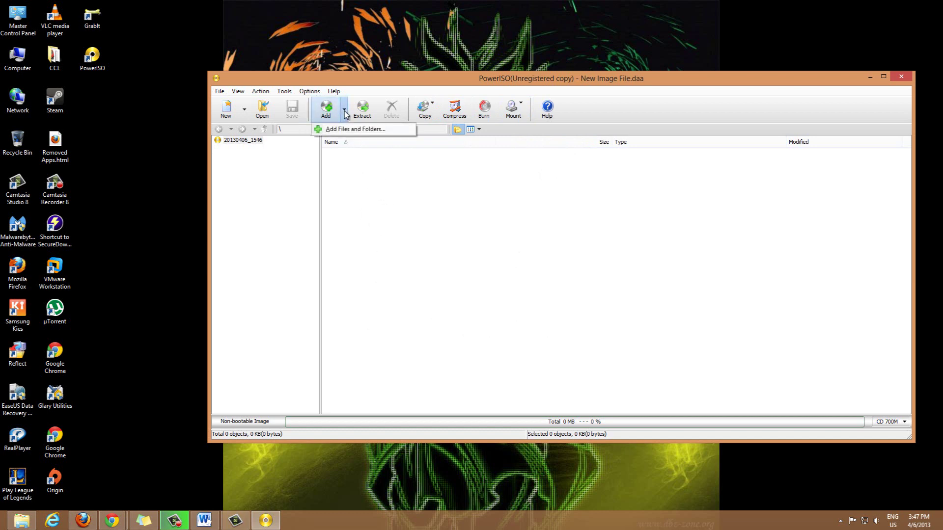
pyautogui.click(372, 207)
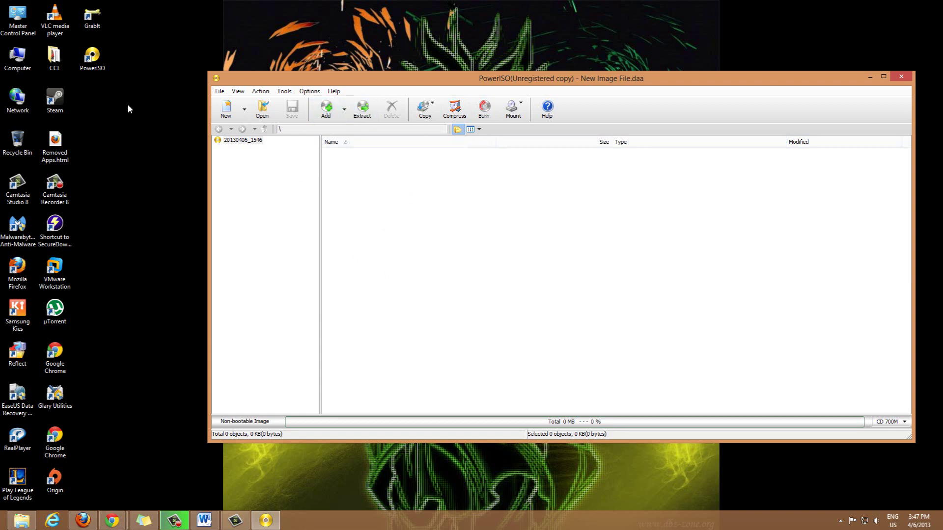
# Step: Open the crysis2 folder inside Games in File Explorer and select the flt-cry2.iso file
pyautogui.click(22, 520)
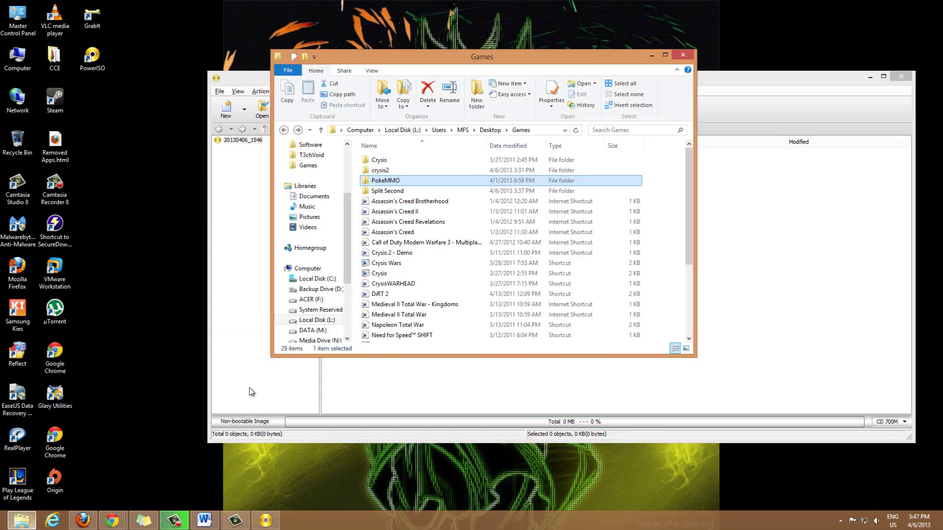
pyautogui.doubleClick(380, 171)
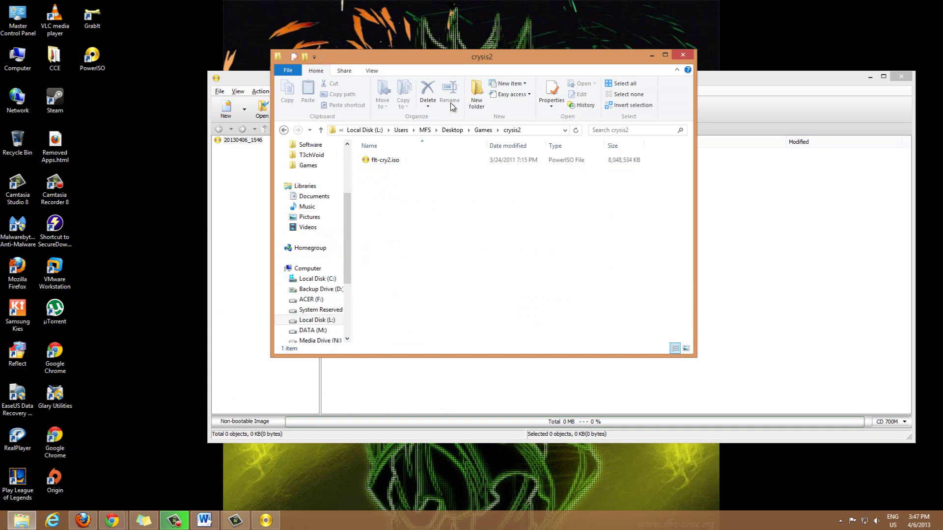
pyautogui.moveTo(534, 62); pyautogui.dragTo(601, 178)
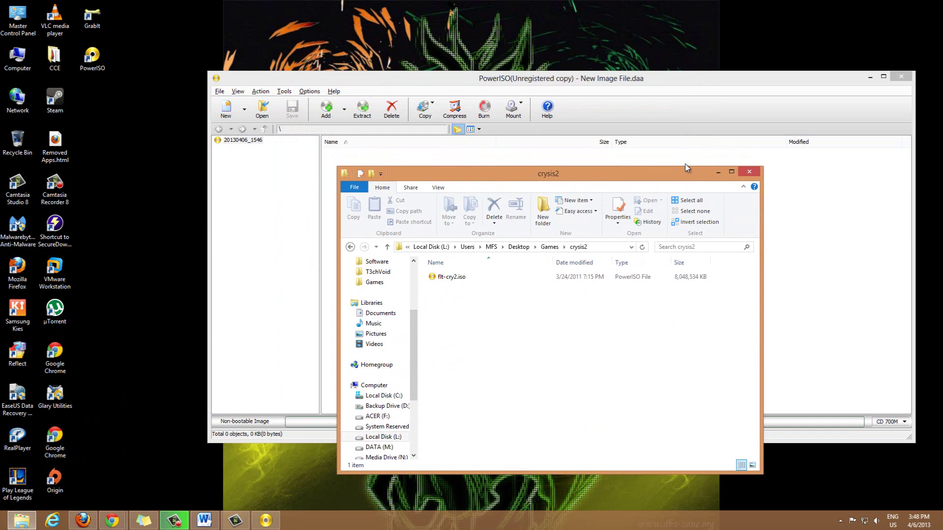
pyautogui.click(459, 281)
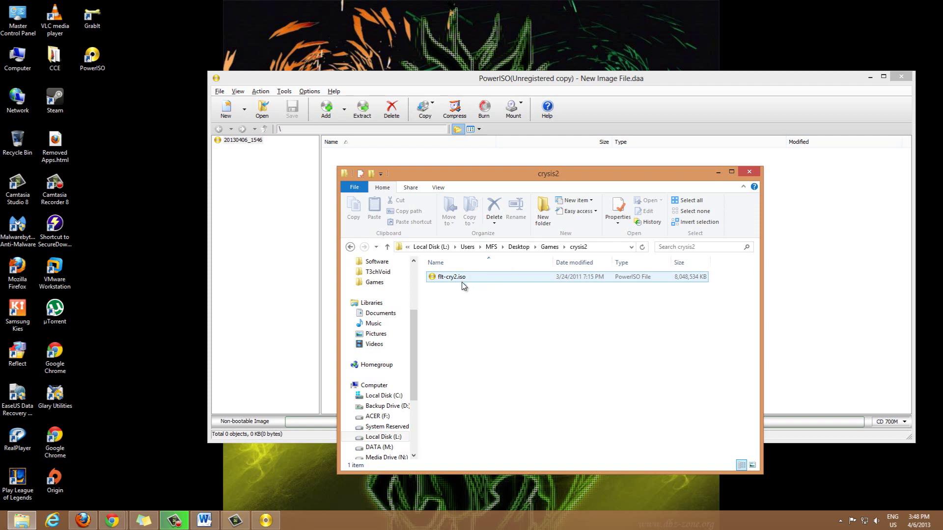
pyautogui.click(458, 280)
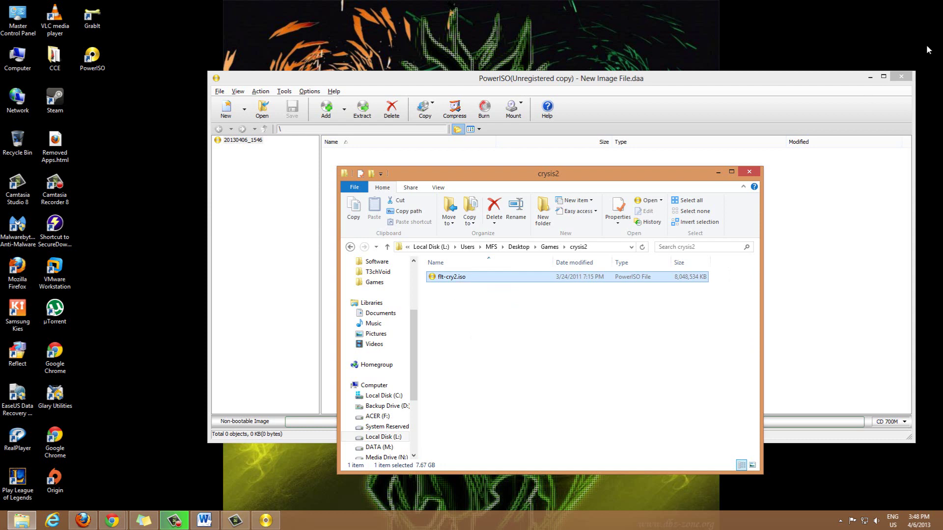
# Step: Close the empty PowerISO window and open flt-cry2.iso from its folder in PowerISO, continuing unregistered
pyautogui.click(901, 77)
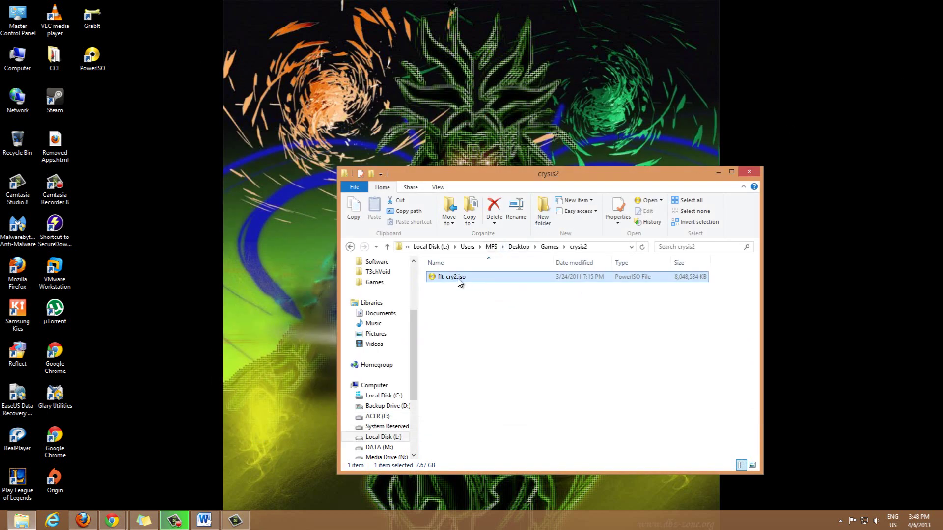
pyautogui.doubleClick(451, 278)
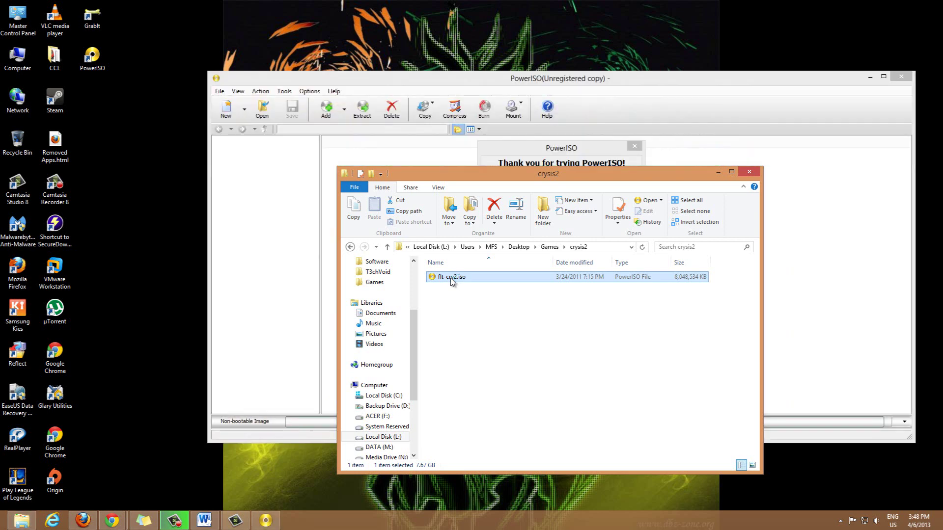
pyautogui.click(719, 172)
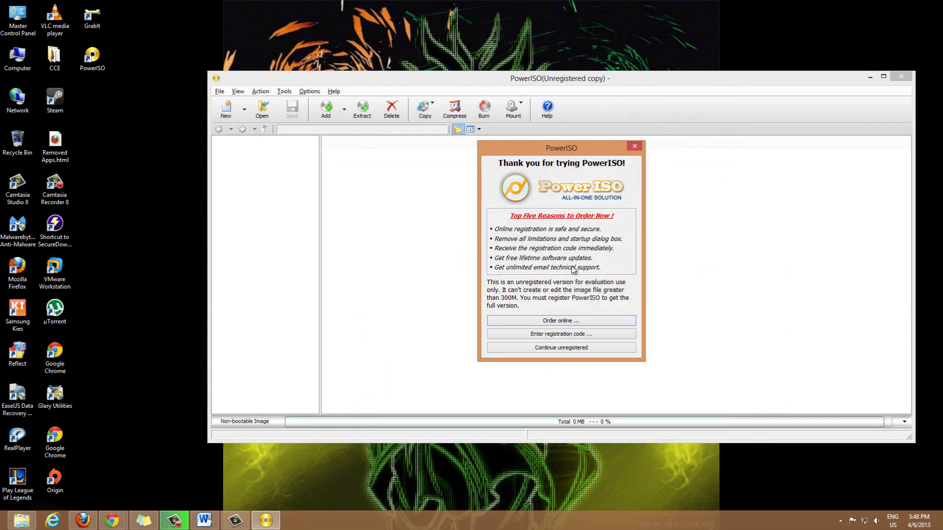
pyautogui.click(547, 348)
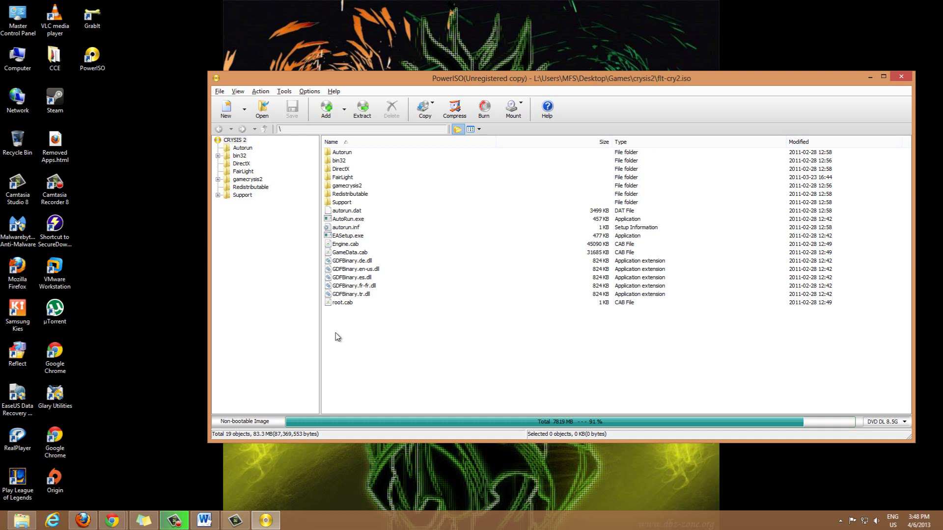
# Step: Examine the computer's physical and virtual DVD drives in a new File Explorer window, and minimize the Explorer windows to return to PowerISO
pyautogui.click(21, 522)
pyautogui.rightClick(22, 525)
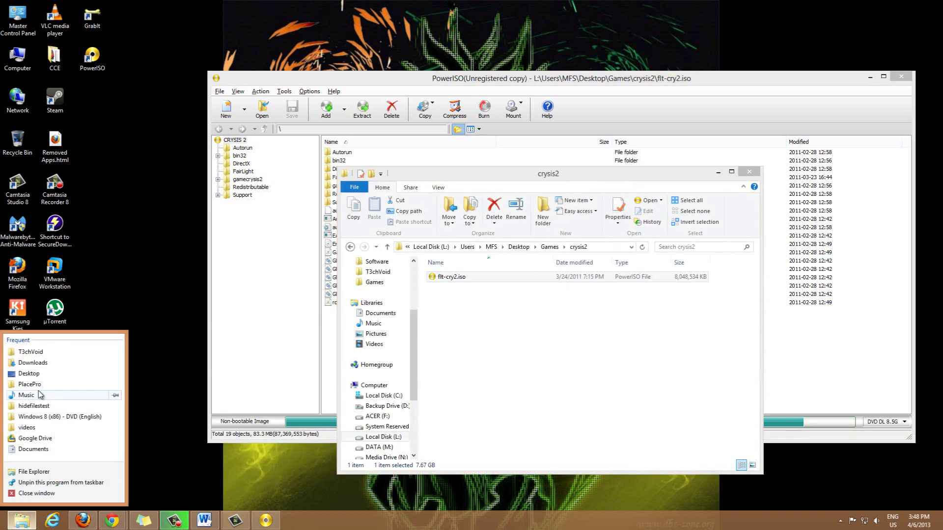
pyautogui.click(41, 472)
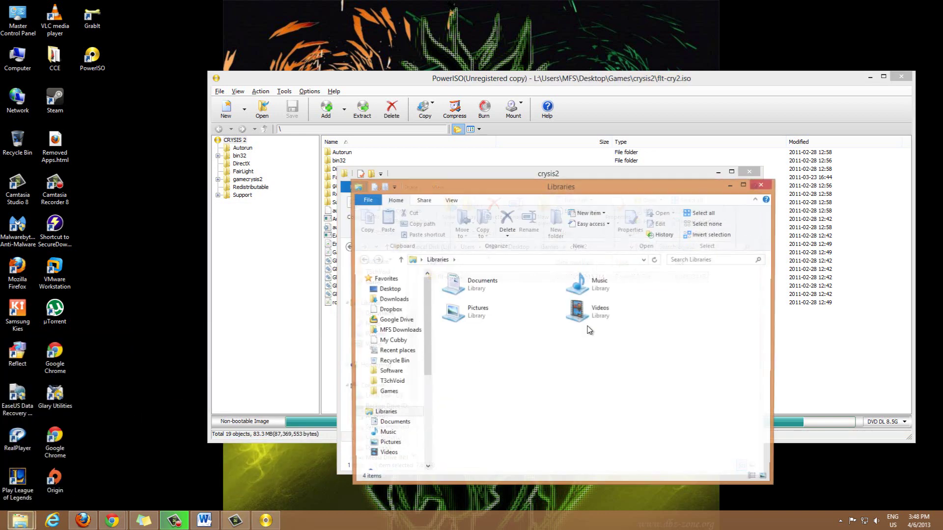
pyautogui.scroll(-2, 428, 346)
pyautogui.click(415, 388)
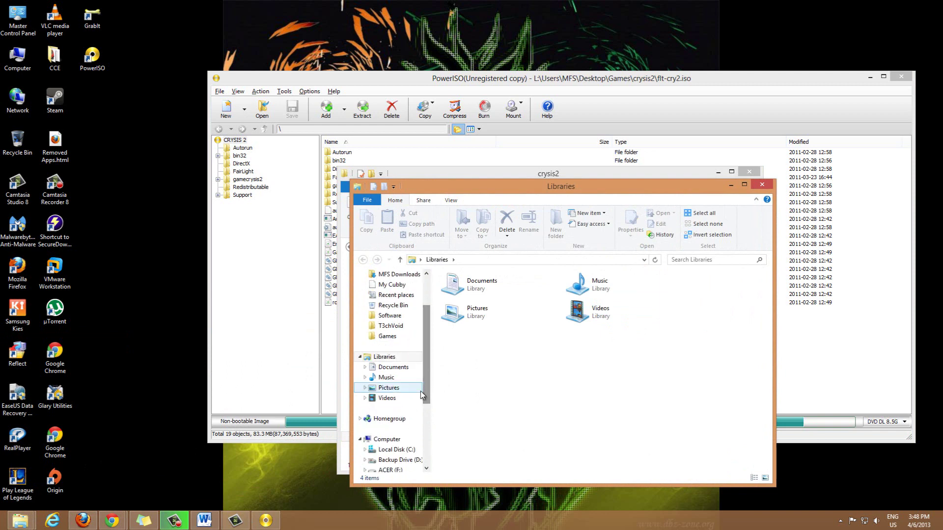
pyautogui.click(395, 438)
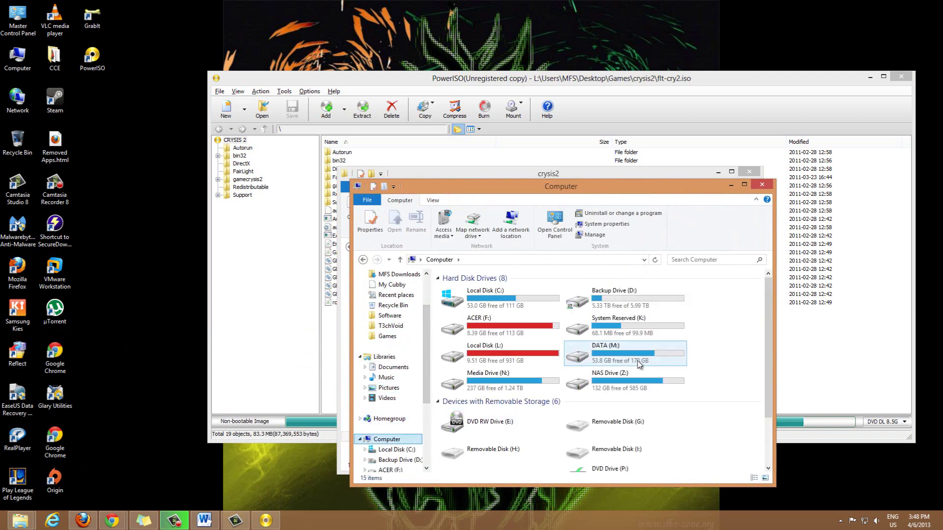
pyautogui.scroll(-4, 656, 362)
pyautogui.scroll(-2, 769, 340)
pyautogui.scroll(2, 770, 337)
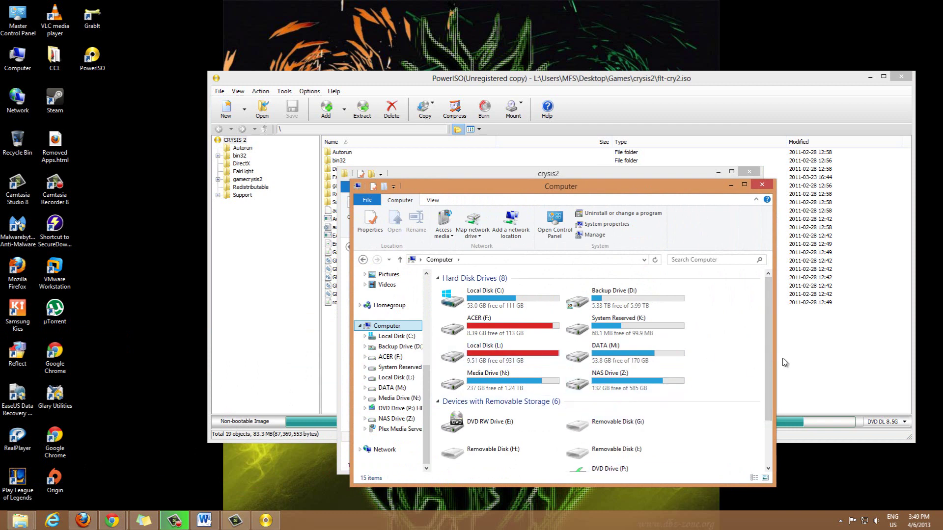
pyautogui.scroll(-2, 770, 355)
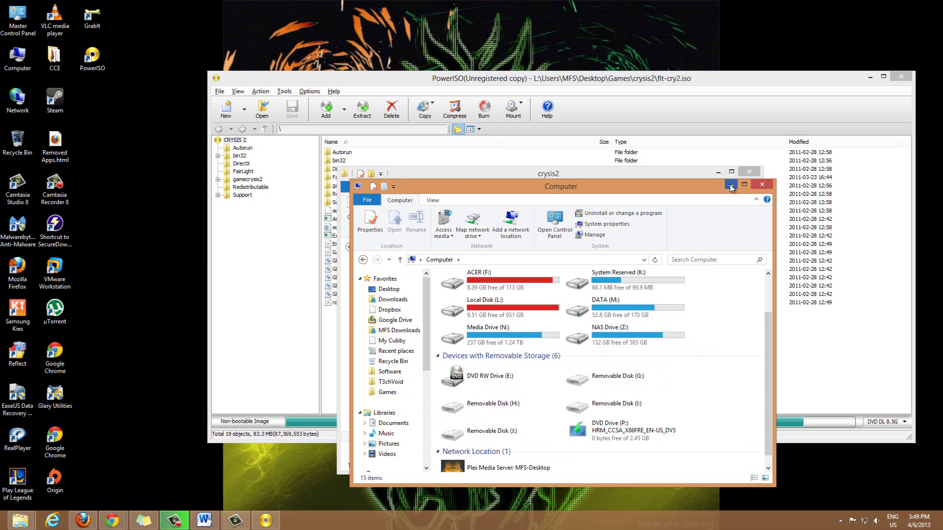
pyautogui.click(730, 186)
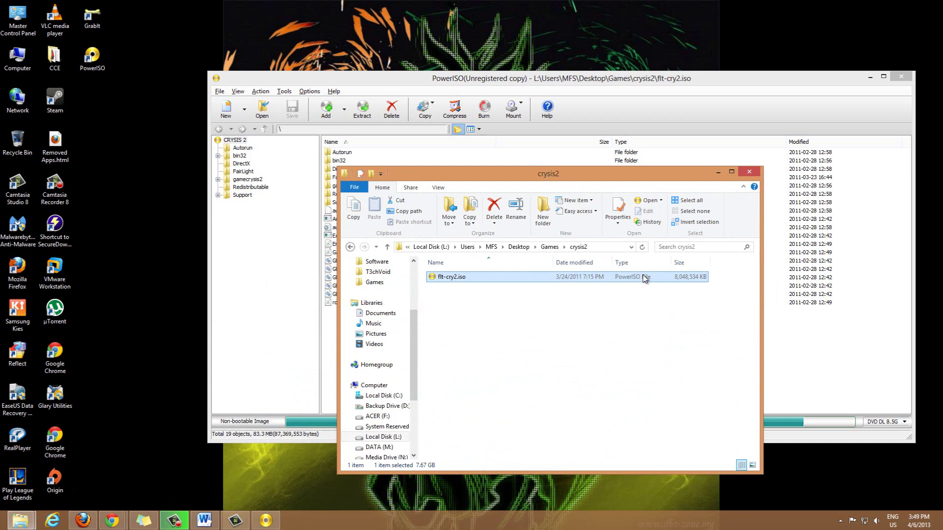
pyautogui.click(719, 173)
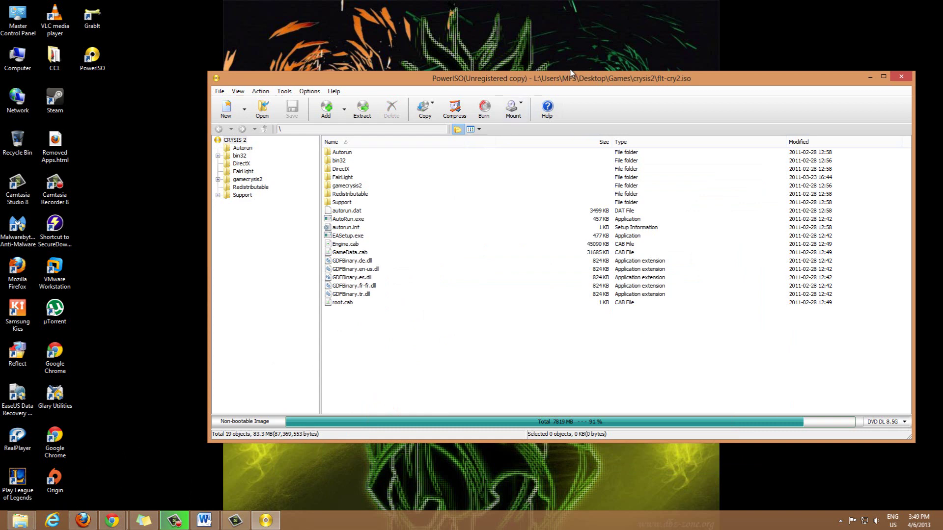
# Step: Examine the options for adding files to the image and for copying discs or making disc image files
pyautogui.click(344, 110)
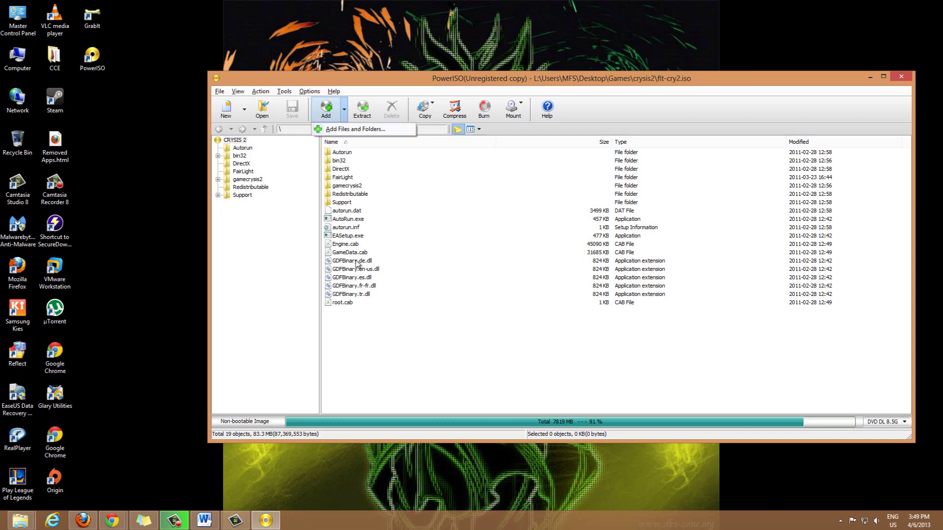
pyautogui.click(288, 330)
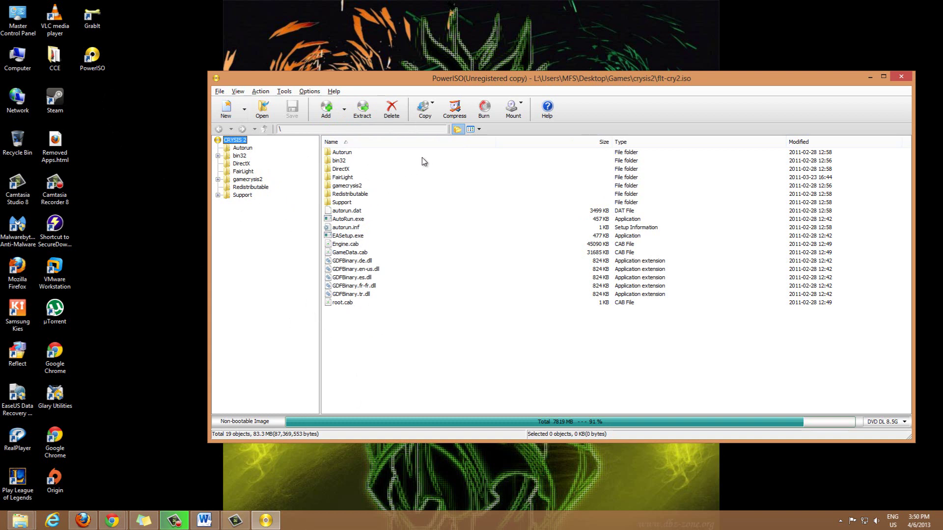
pyautogui.click(434, 104)
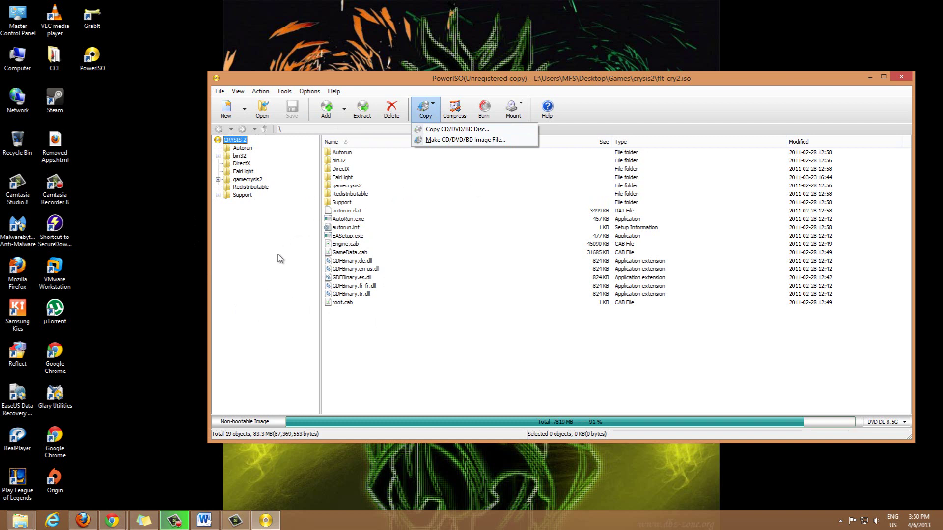
pyautogui.click(458, 90)
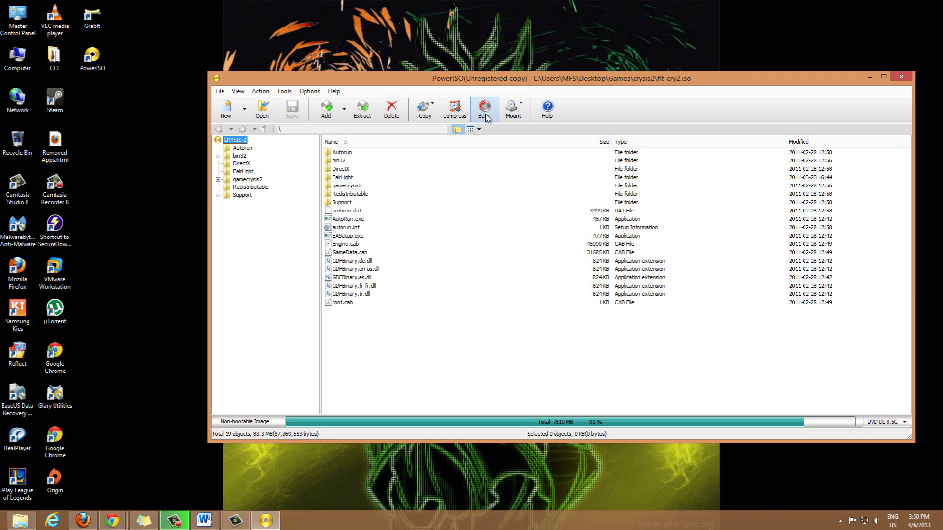
# Step: Close PowerISO and reopen flt-cry2.iso from the crysis2 folder, continuing unregistered
pyautogui.click(902, 77)
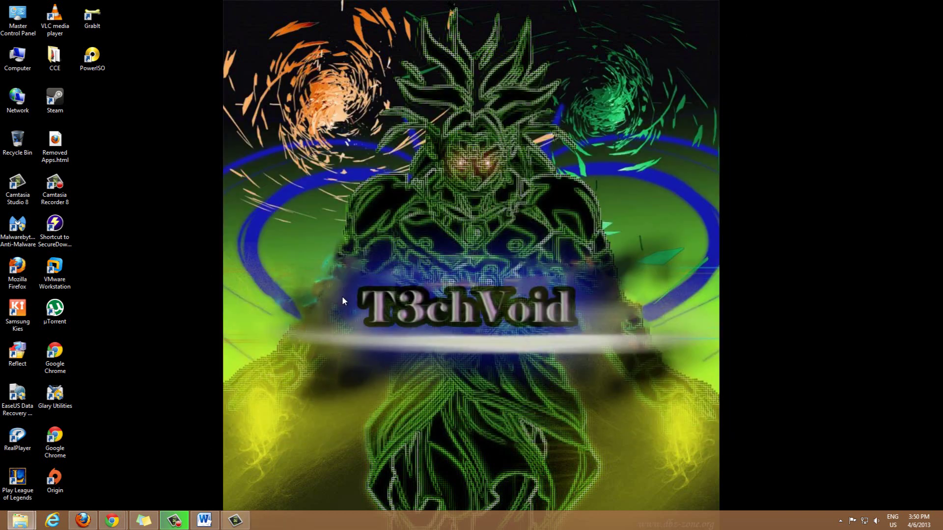
pyautogui.click(69, 488)
pyautogui.doubleClick(457, 277)
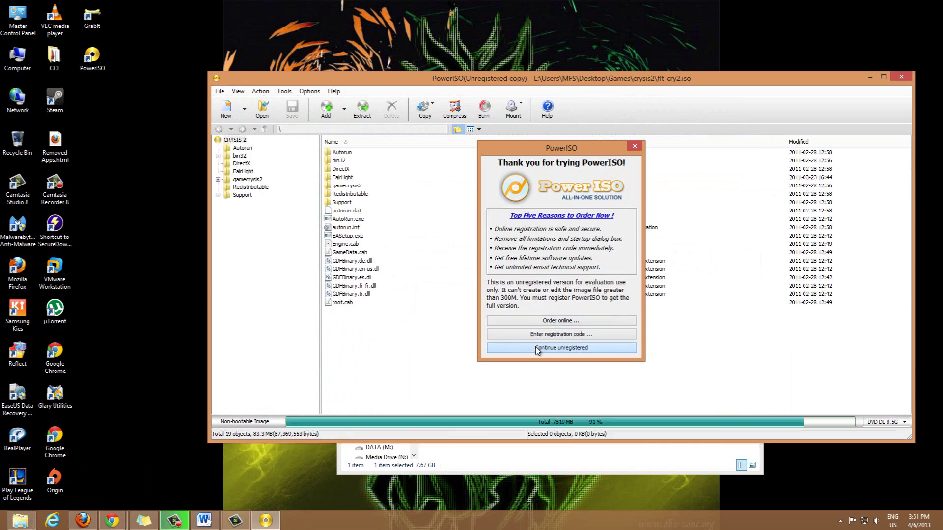
pyautogui.click(538, 348)
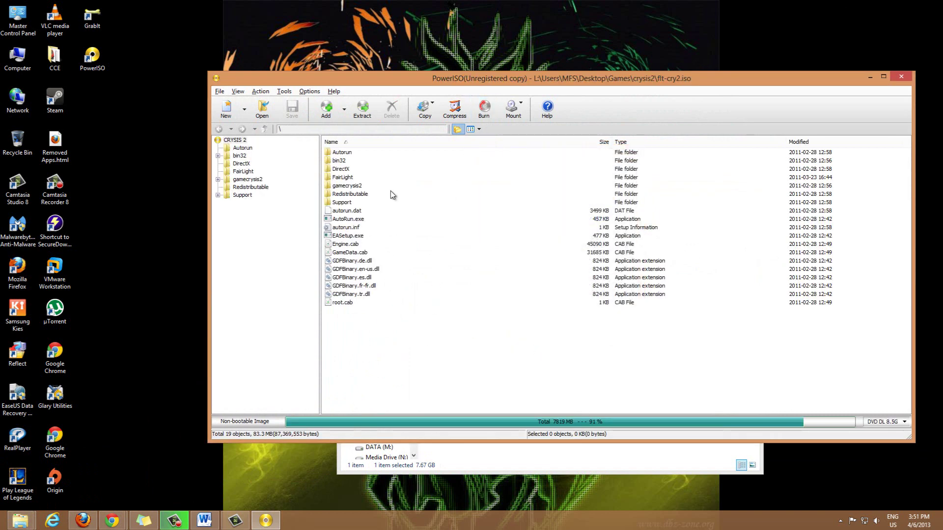
# Step: Select all files and folders in the image, review the Burn settings, and exit without burning
pyautogui.moveTo(358, 361); pyautogui.dragTo(338, 139)
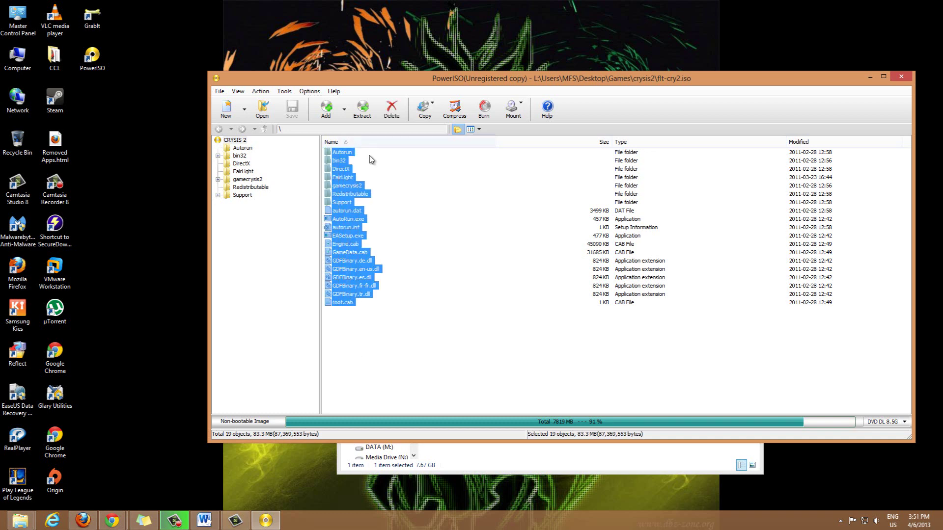
pyautogui.click(486, 109)
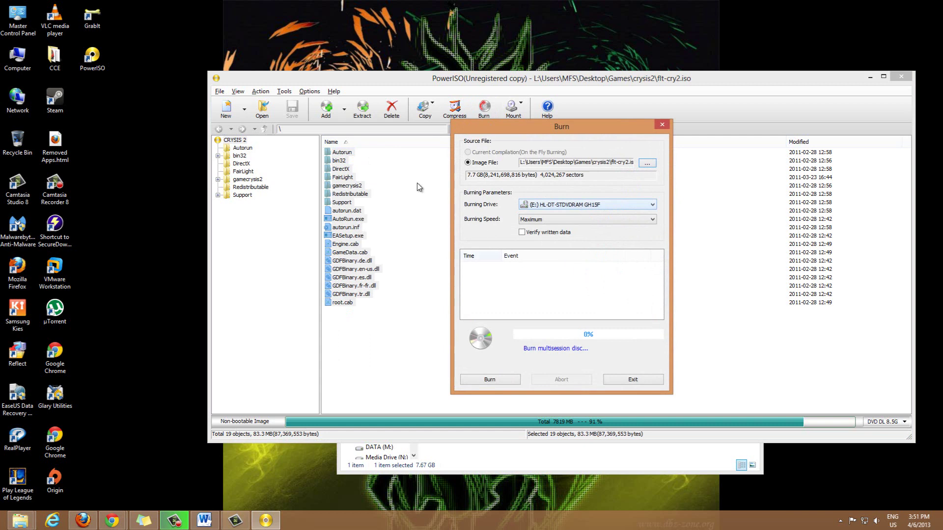
pyautogui.click(644, 381)
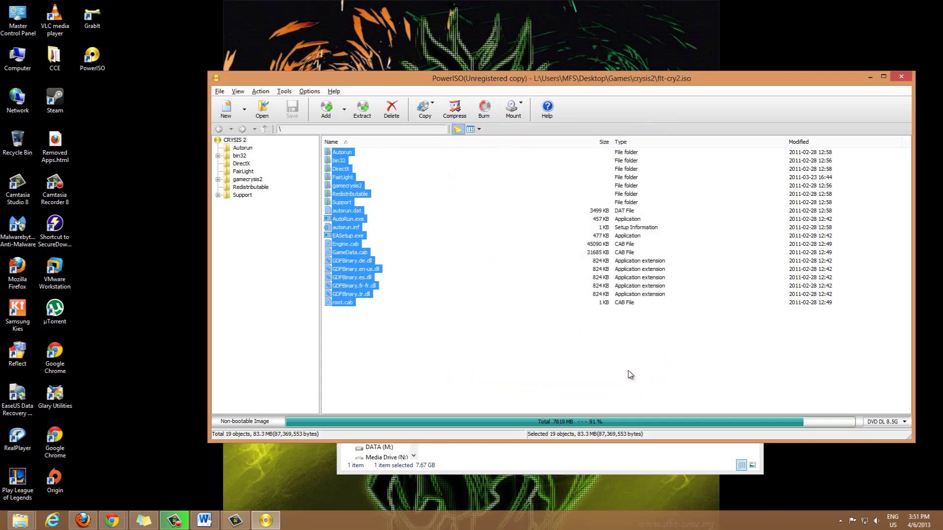
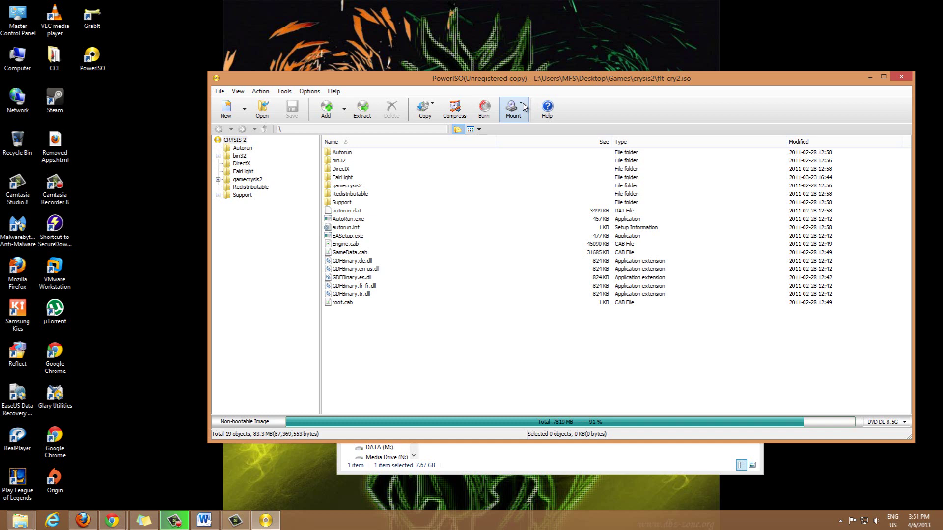
# Step: Examine DVD RW Drive (E:) and the other removable drives in the Computer window, and minimize it to return to PowerISO
pyautogui.click(20, 520)
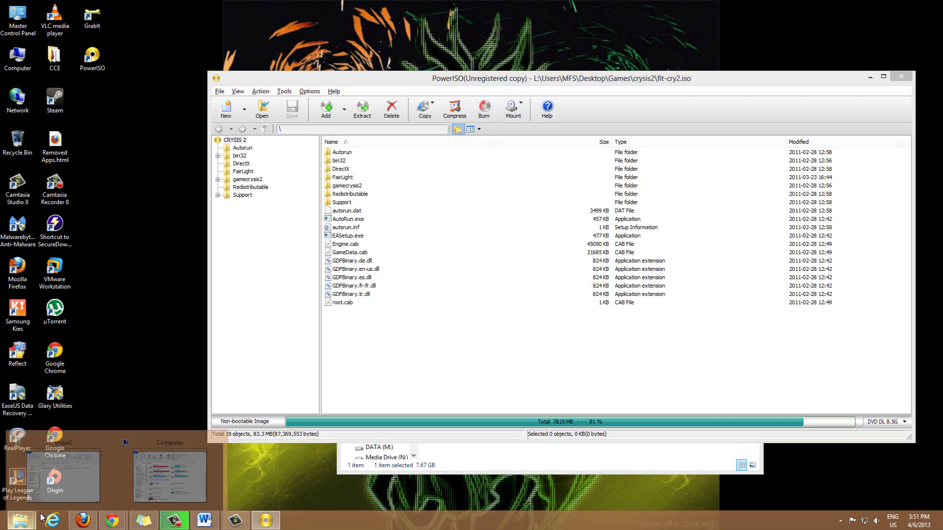
pyautogui.click(152, 477)
pyautogui.scroll(-1, 506, 364)
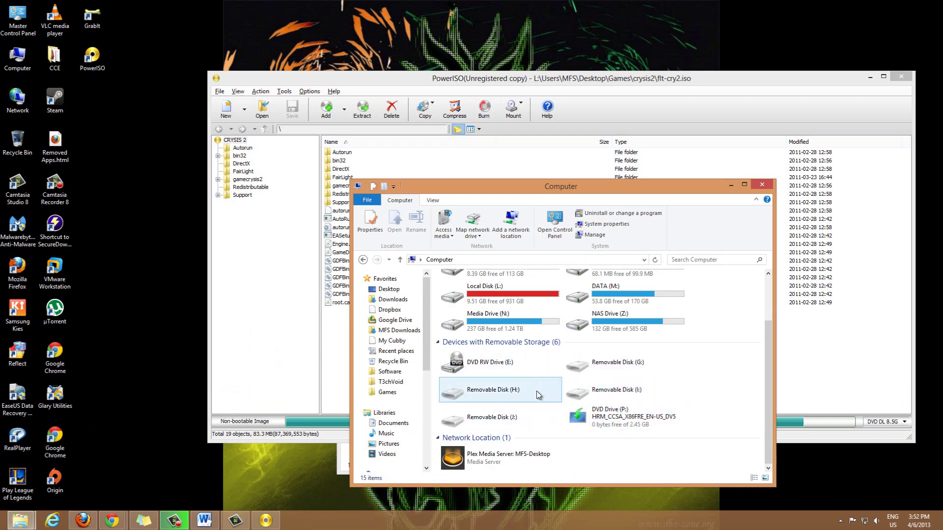
pyautogui.click(479, 368)
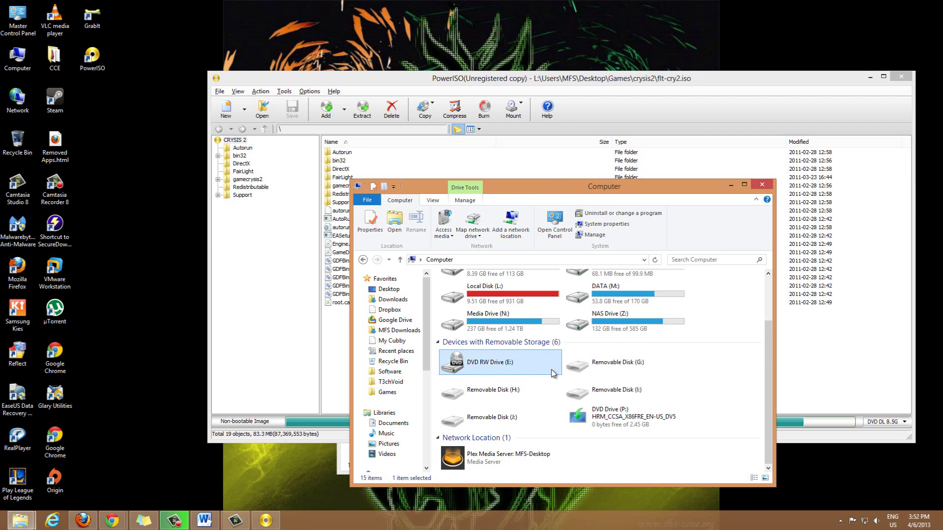
pyautogui.click(699, 383)
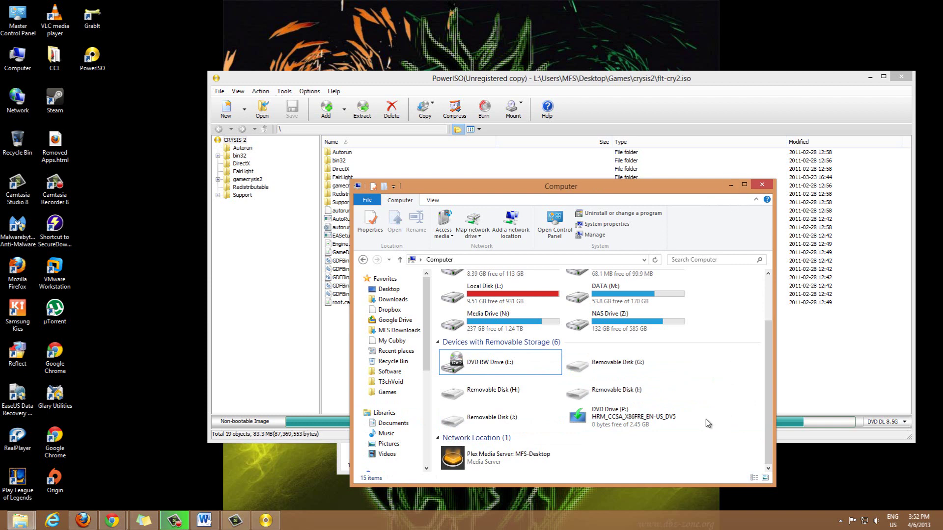
pyautogui.click(731, 187)
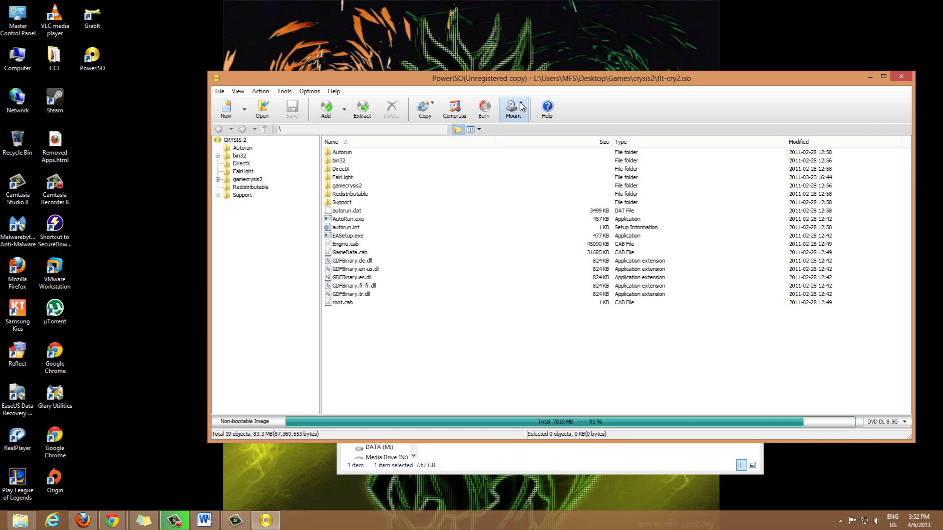
# Step: Set the number of PowerISO virtual drives to 1 and acknowledge the restart notice
pyautogui.click(522, 107)
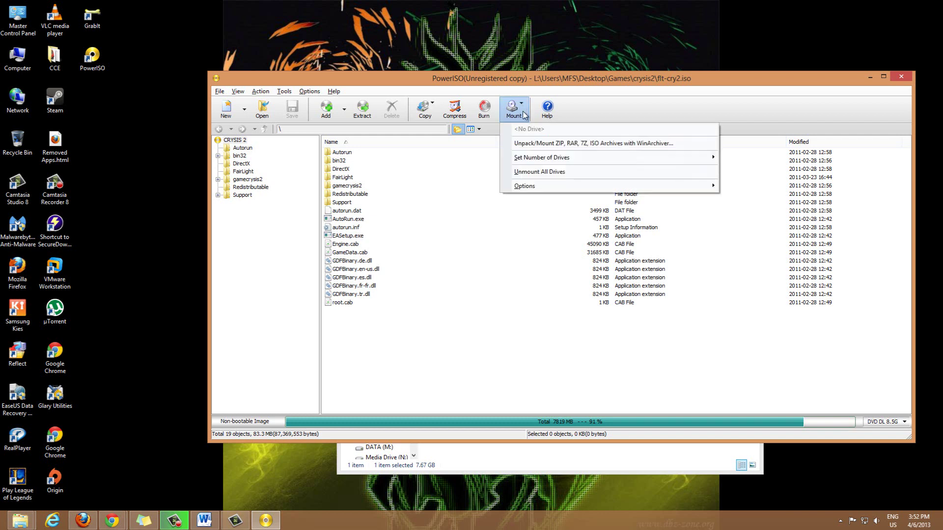
pyautogui.moveTo(542, 161)
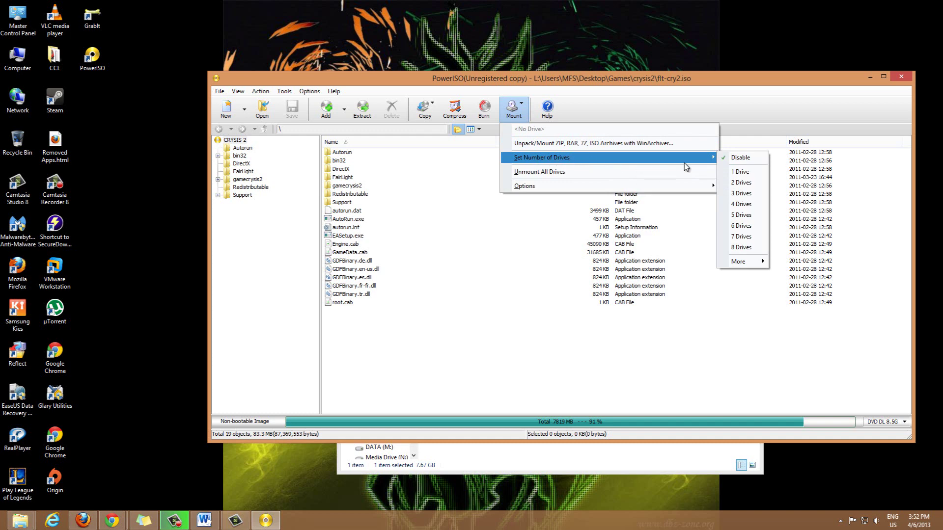
pyautogui.click(759, 176)
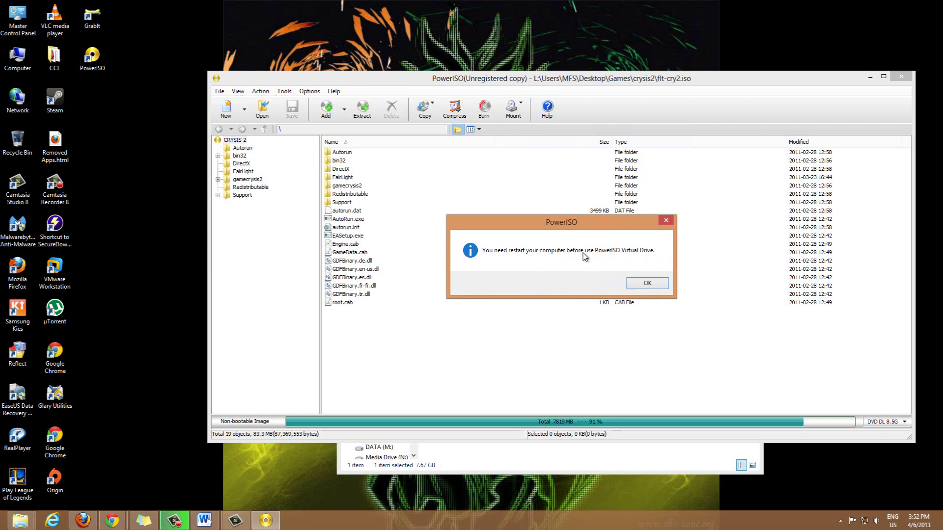
pyautogui.click(647, 283)
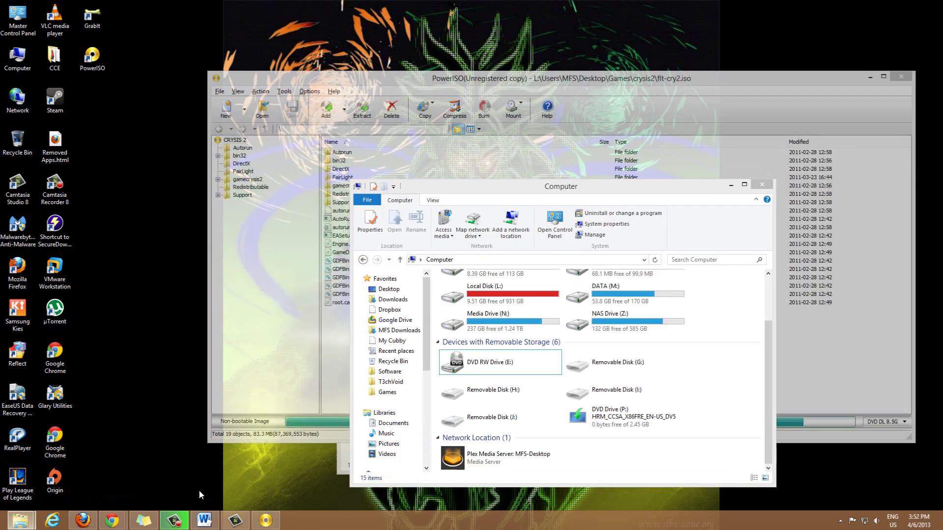
# Step: Check the drives in the Computer window, minimize it, and review the PowerISO context options for flt-cry2.iso
pyautogui.click(199, 490)
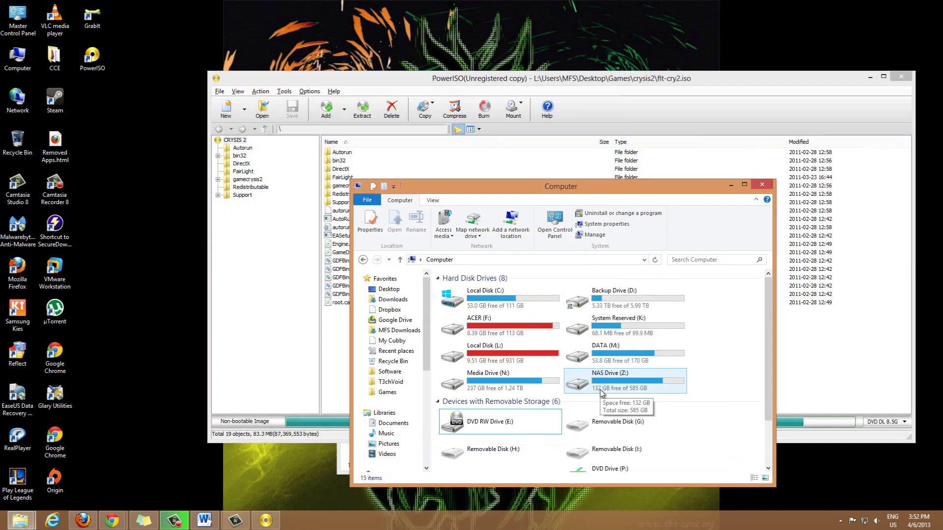
pyautogui.click(730, 185)
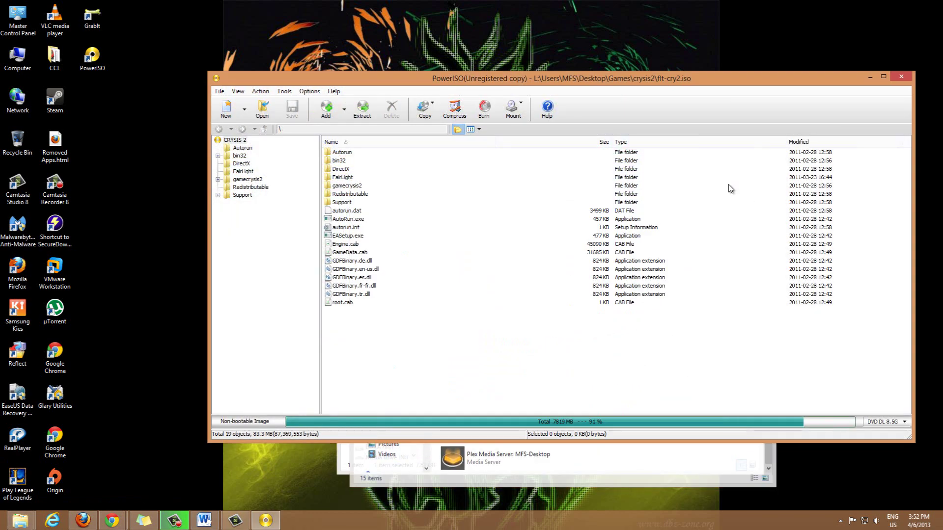
pyautogui.rightClick(469, 277)
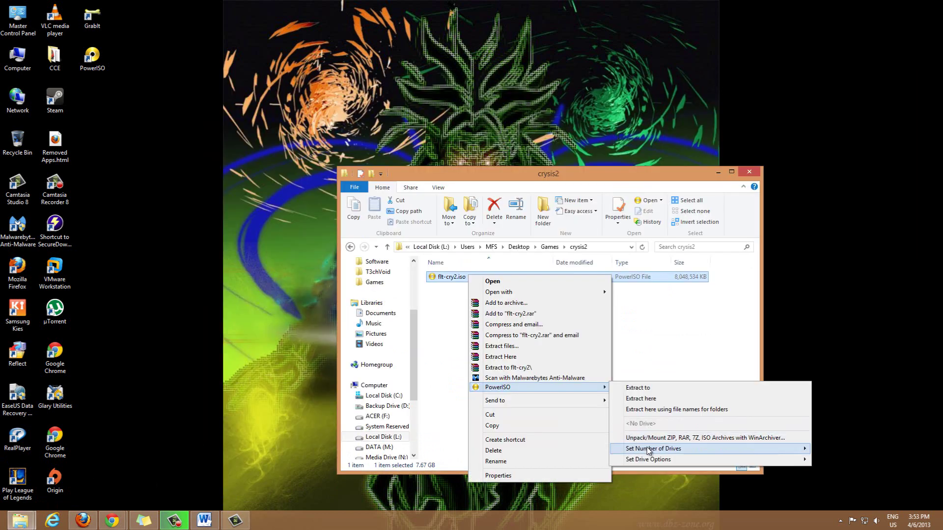
pyautogui.click(436, 332)
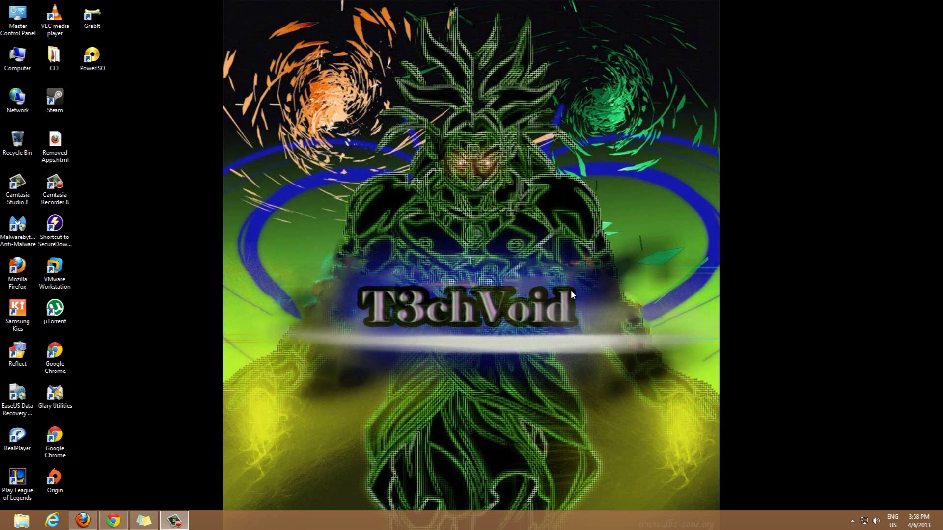
# Step: Review the PowerISO Virtual Drive Manager's commands from the notification area and dismiss them
pyautogui.click(852, 521)
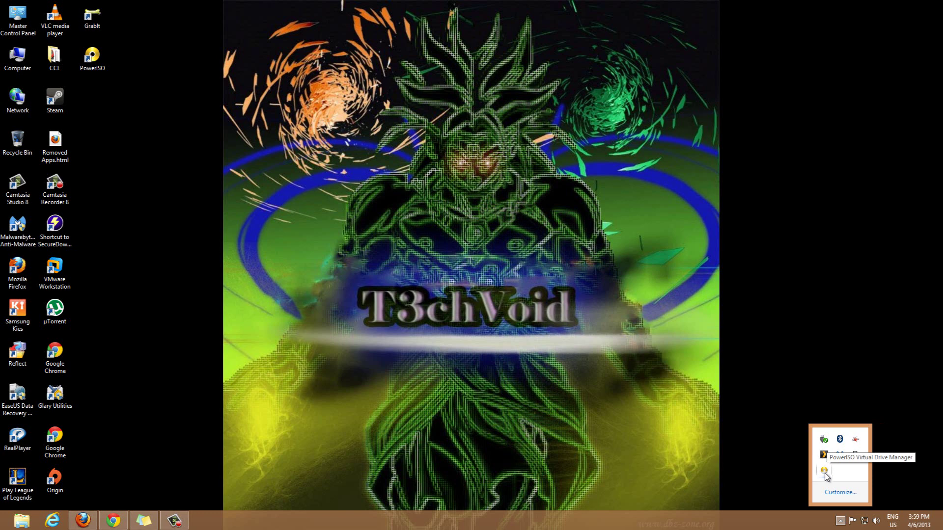
pyautogui.rightClick(825, 471)
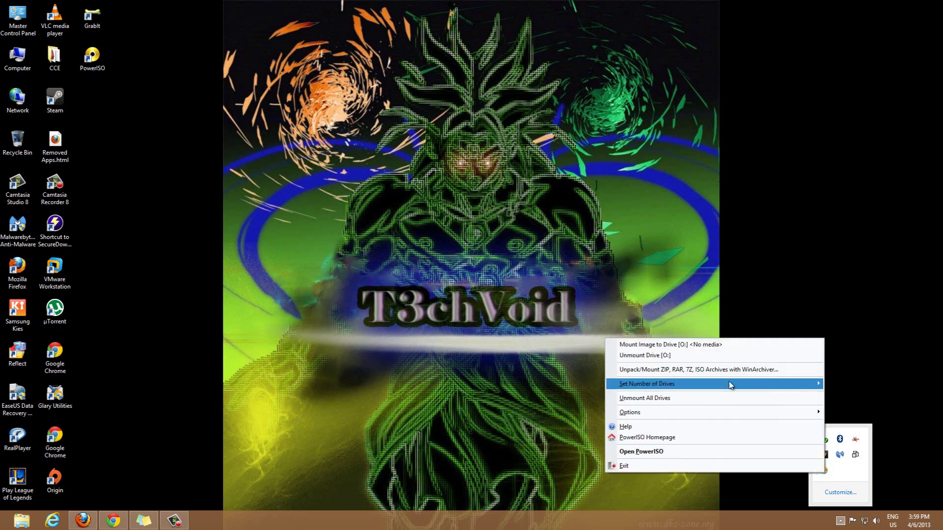
pyautogui.click(418, 323)
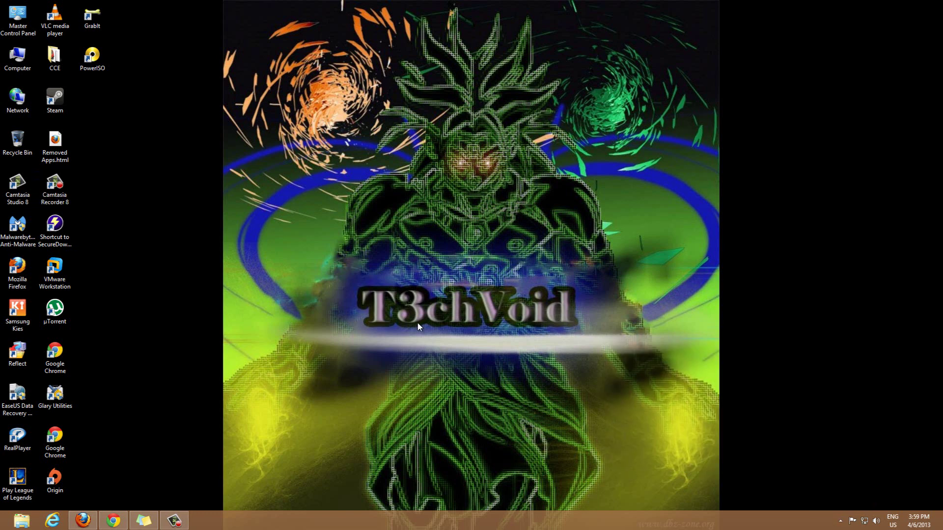
# Step: Open Computer in a File Explorer window and select the virtual CD Drive (O:) under the removable devices
pyautogui.click(21, 520)
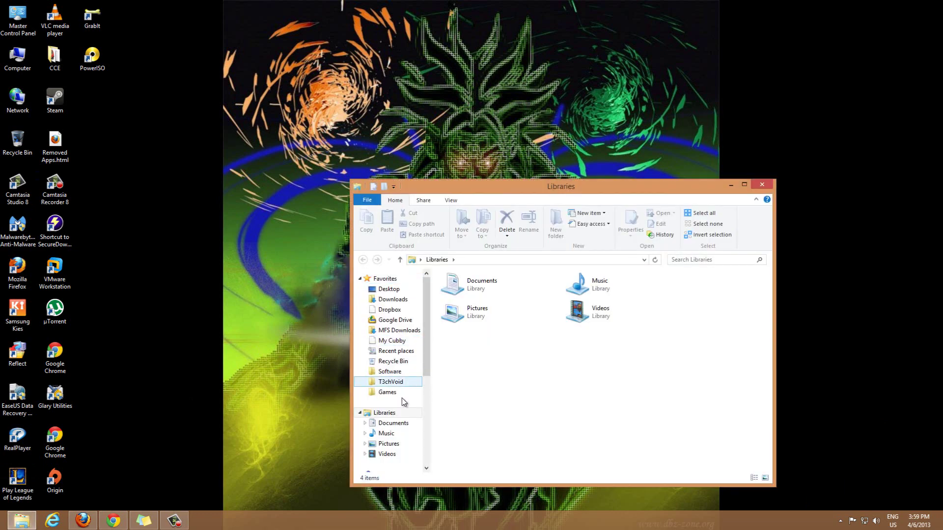
pyautogui.moveTo(425, 369); pyautogui.dragTo(427, 412)
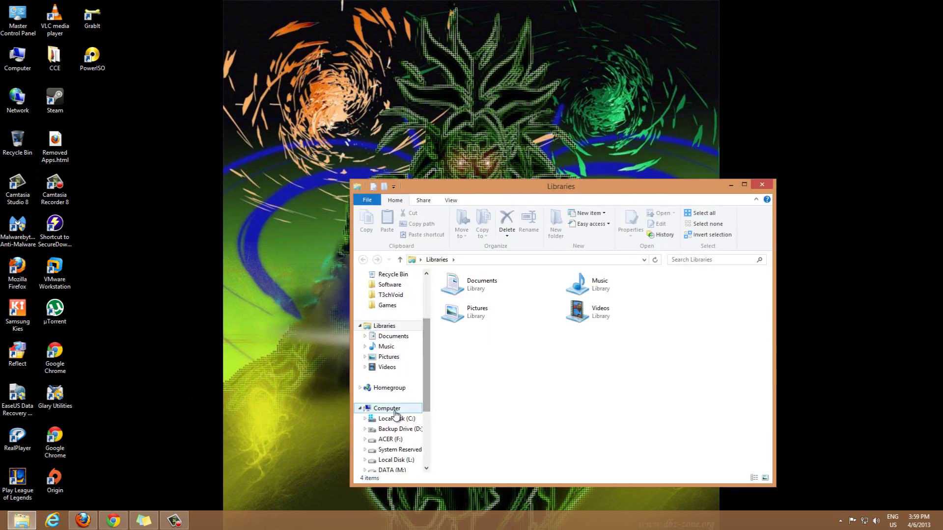
pyautogui.click(388, 418)
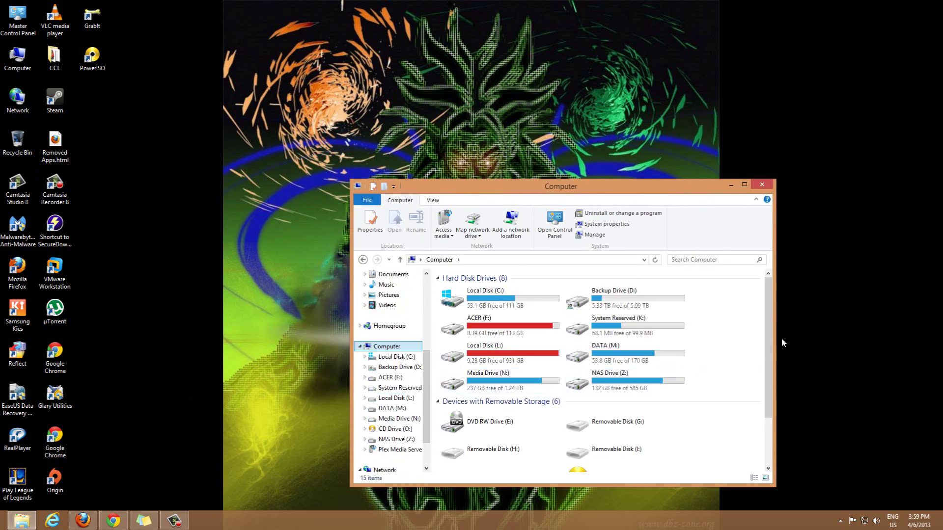
pyautogui.moveTo(767, 335); pyautogui.dragTo(764, 387)
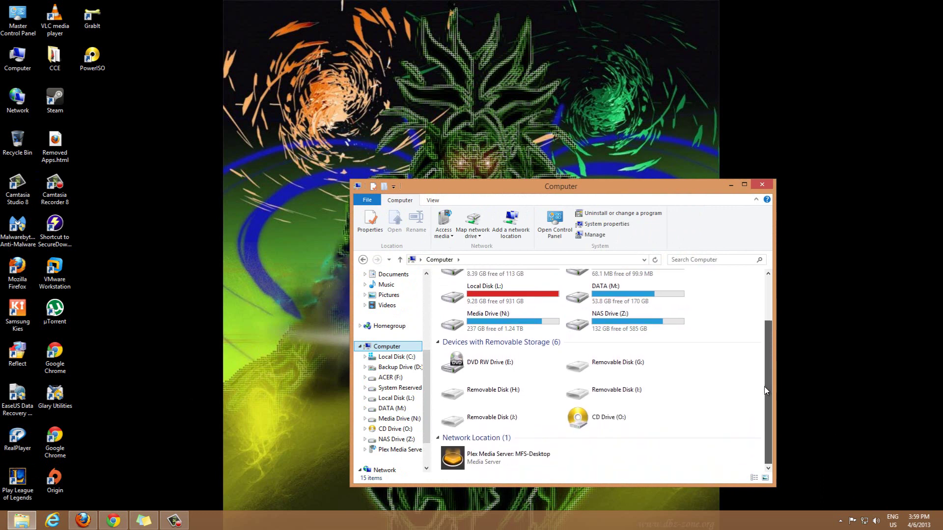
pyautogui.click(614, 418)
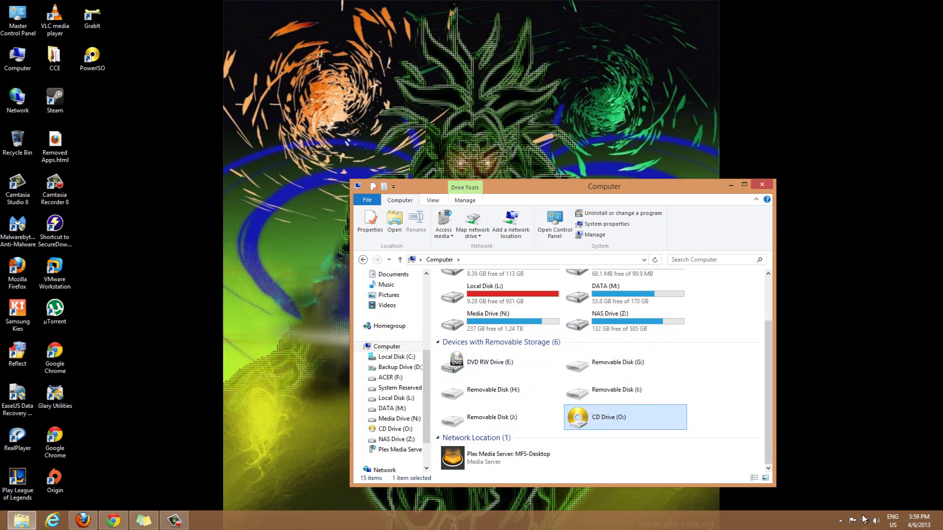
# Step: Set the number of PowerISO virtual drives to 2 through the Virtual Drive Manager in the notification area
pyautogui.click(840, 520)
pyautogui.rightClick(825, 472)
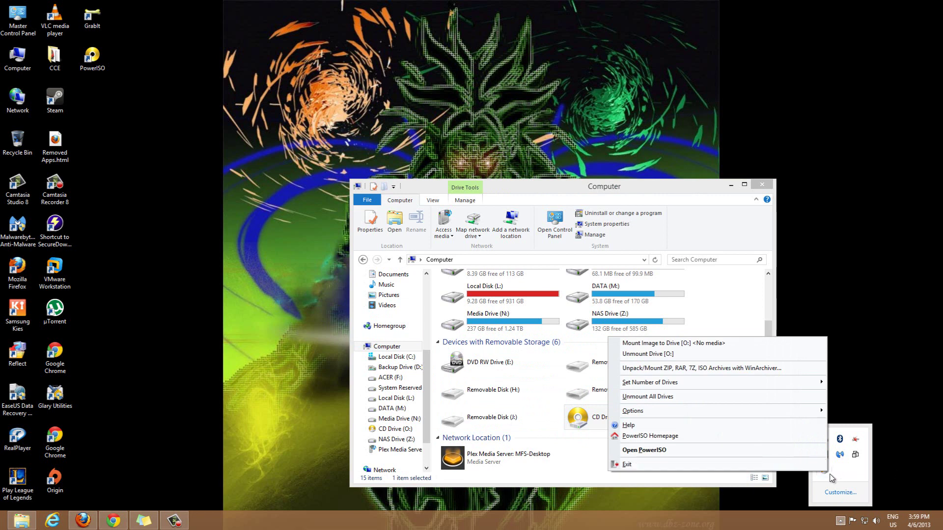
pyautogui.click(840, 473)
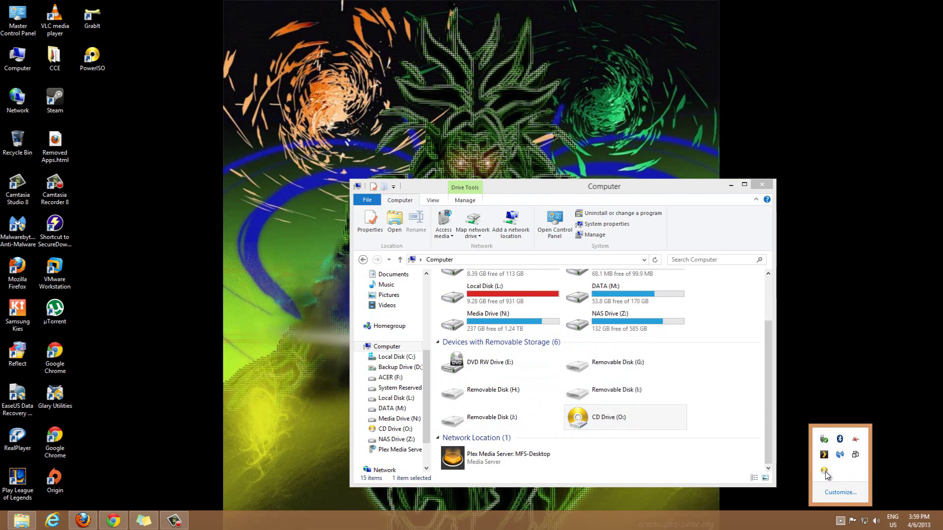
pyautogui.rightClick(825, 471)
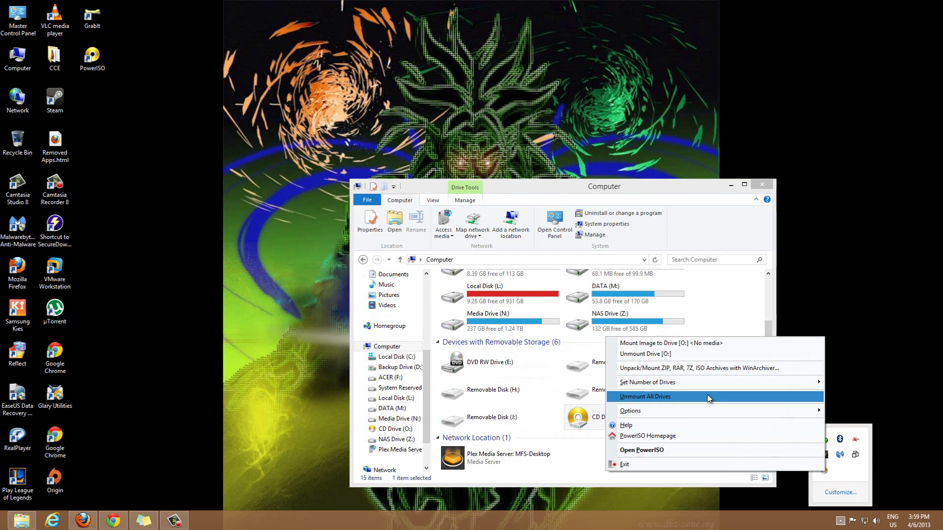
pyautogui.moveTo(708, 411)
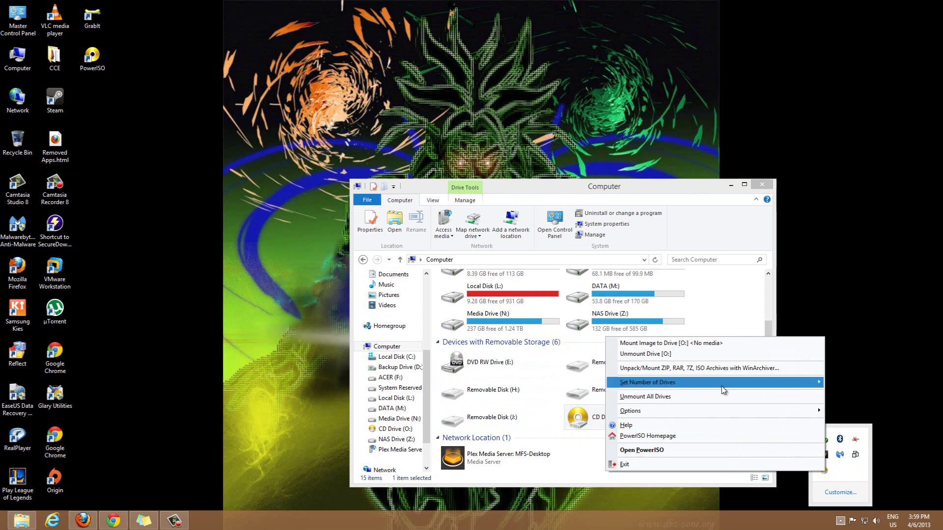
pyautogui.moveTo(731, 384)
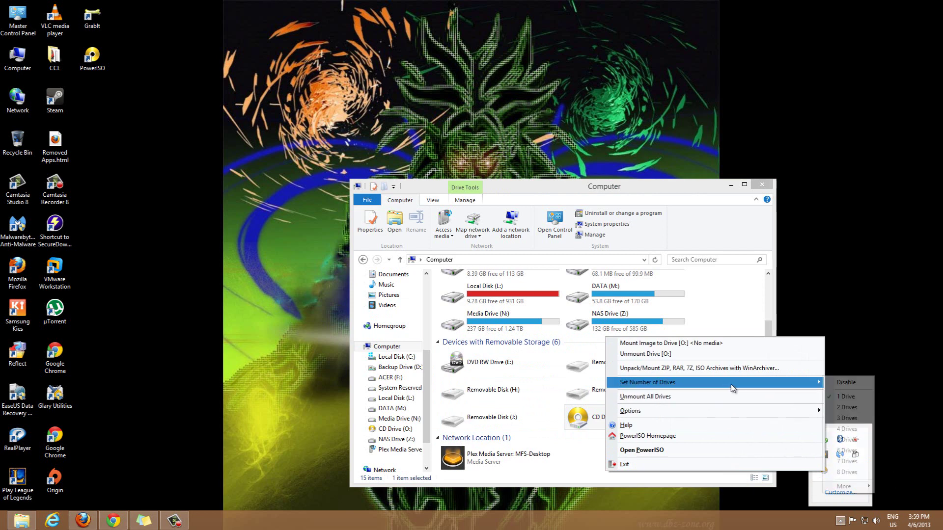
pyautogui.click(846, 409)
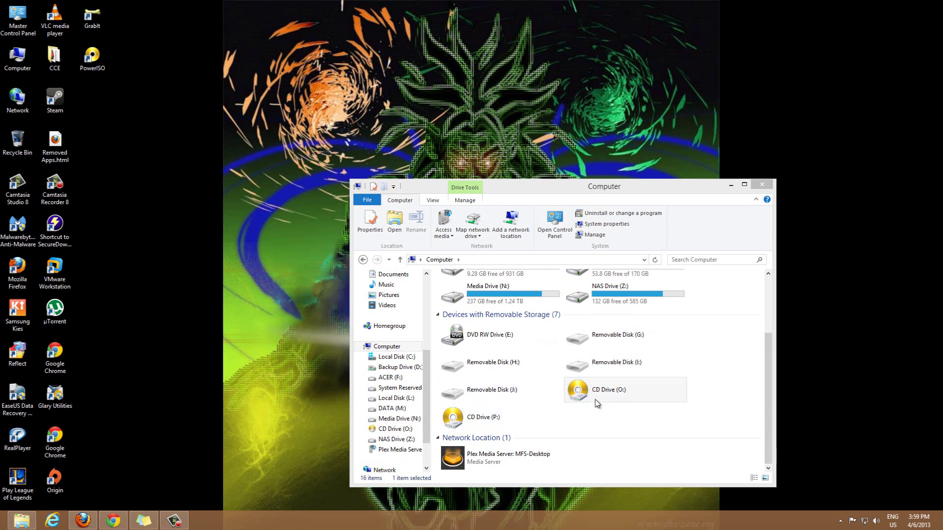
# Step: Reduce the number of PowerISO virtual drives to 1 through the Virtual Drive Manager
pyautogui.click(840, 521)
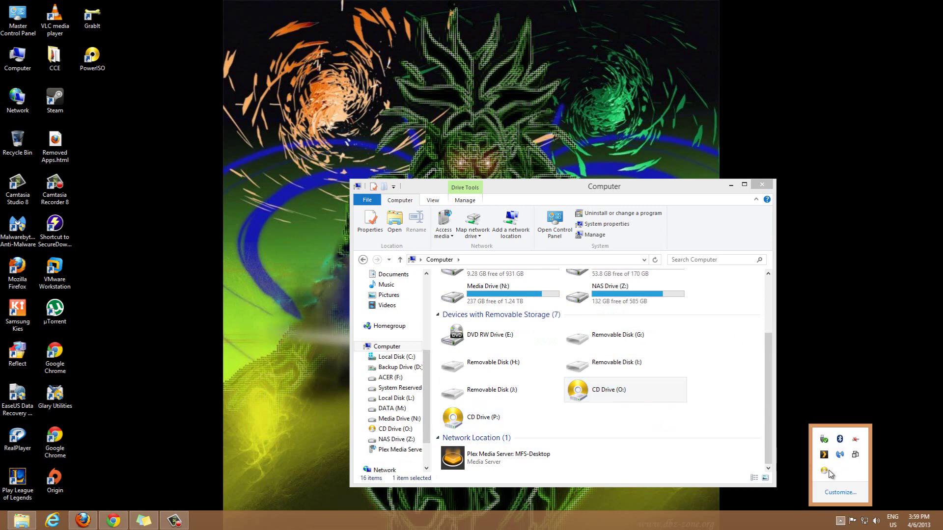
pyautogui.rightClick(825, 472)
pyautogui.moveTo(791, 382)
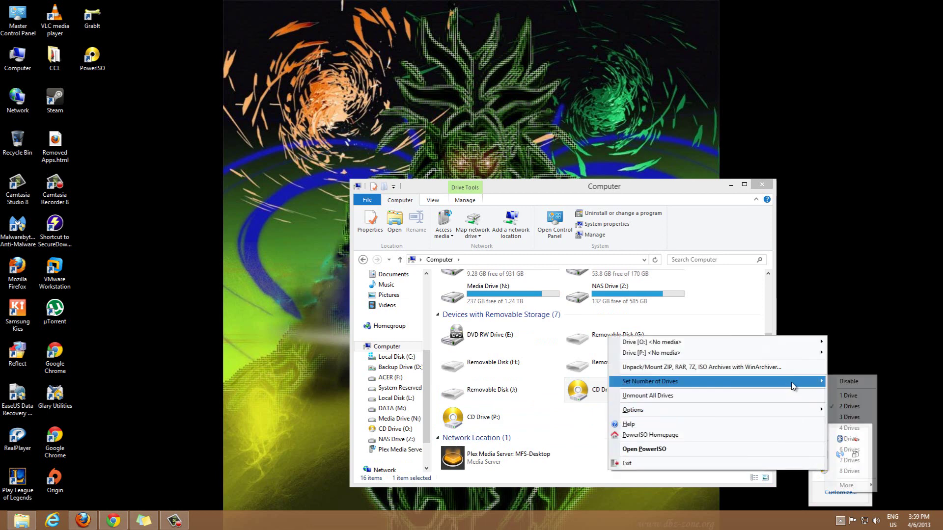
pyautogui.click(849, 398)
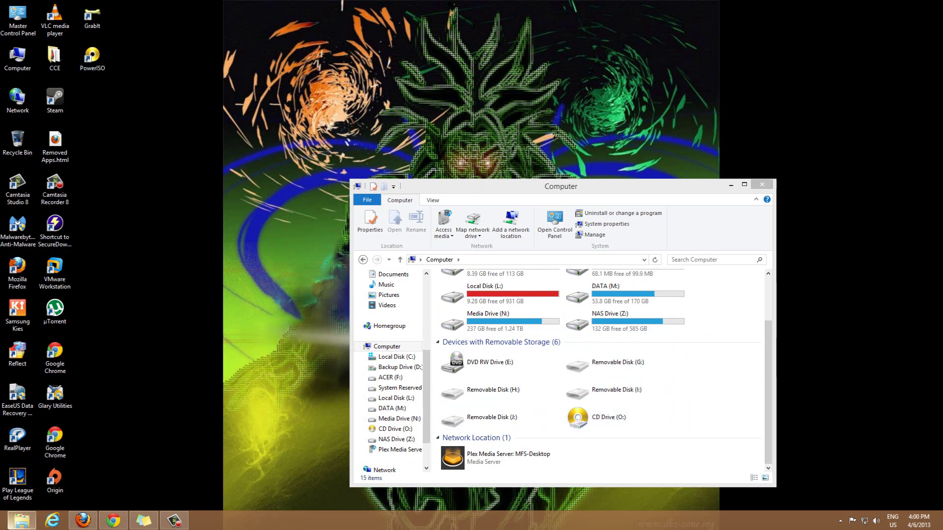
# Step: Open the crysis2 folder inside Games in a new File Explorer window and place it above the Computer window's removable drives
pyautogui.rightClick(14, 526)
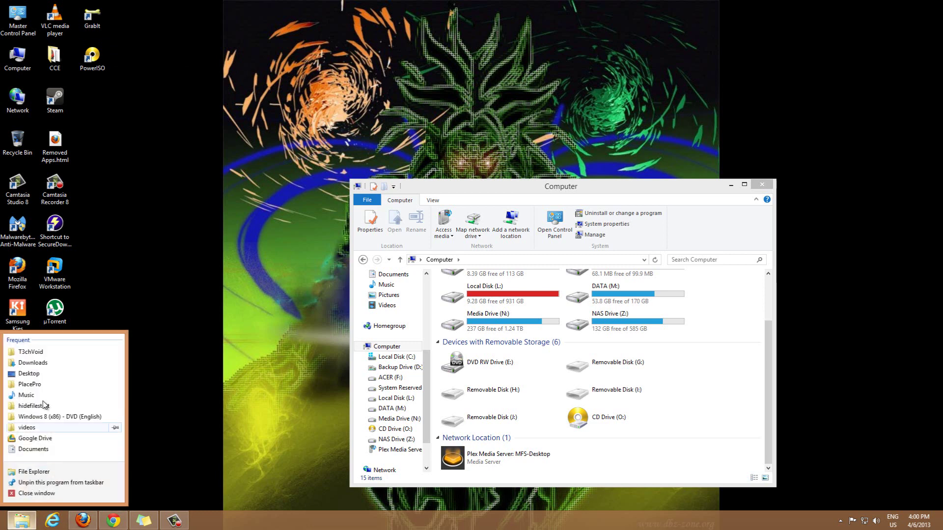
pyautogui.click(34, 471)
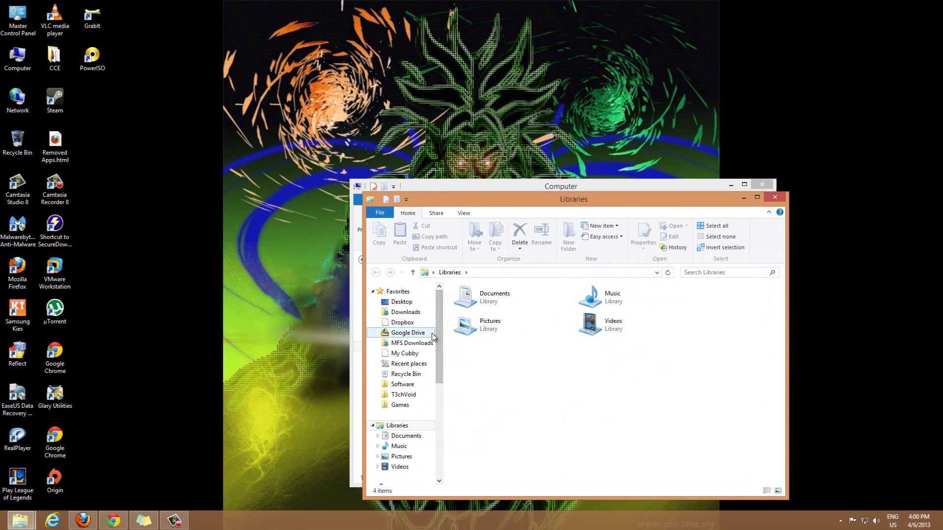
pyautogui.click(400, 405)
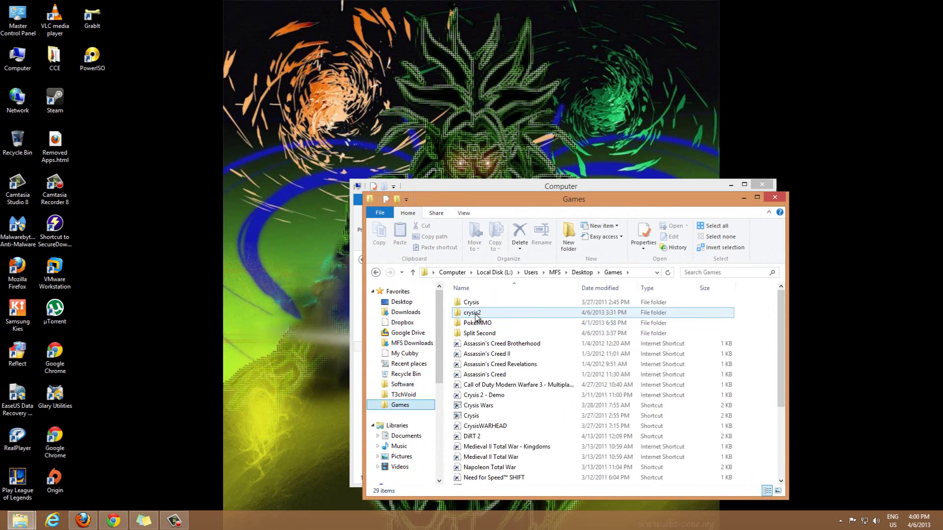
pyautogui.click(475, 315)
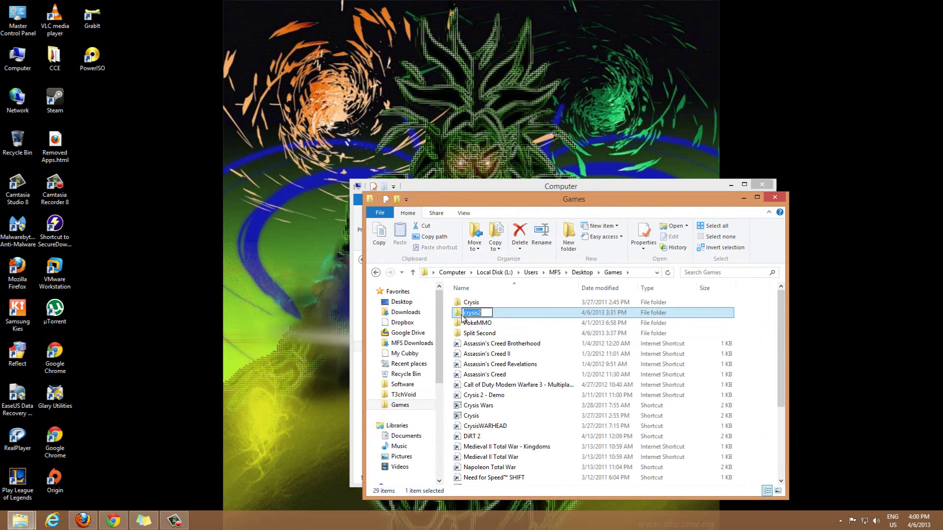
pyautogui.doubleClick(475, 316)
pyautogui.moveTo(597, 202); pyautogui.dragTo(582, 52)
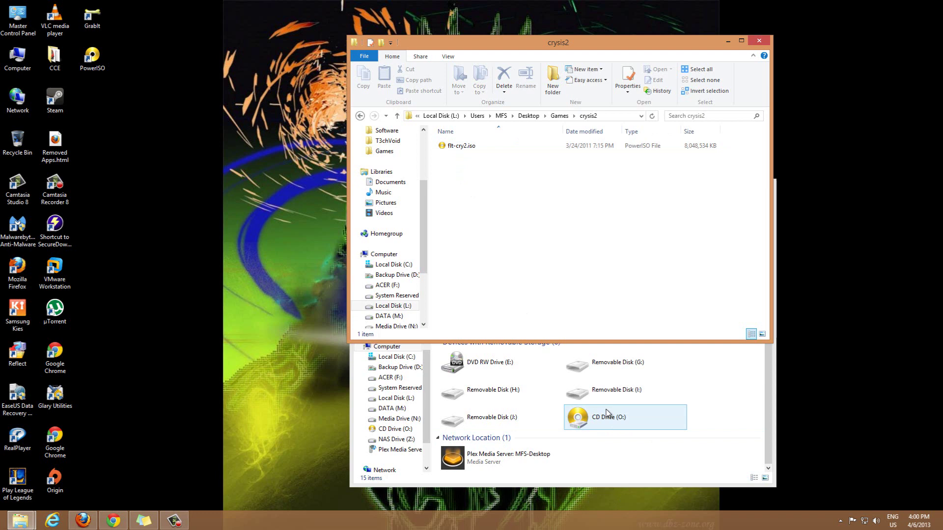
# Step: Check DVD RW Drive (E:) and the virtual CD Drive (O:) in the Computer window, and return to the crysis2 window
pyautogui.click(687, 369)
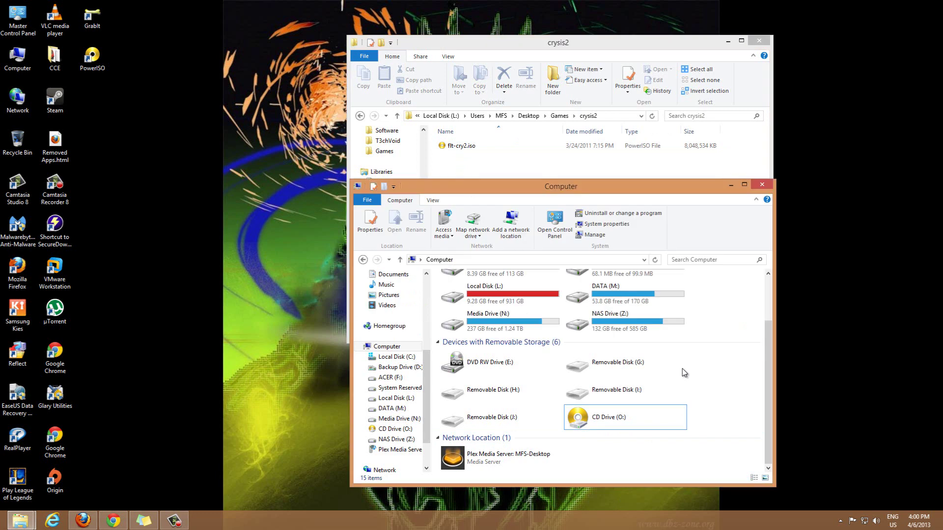
pyautogui.click(482, 369)
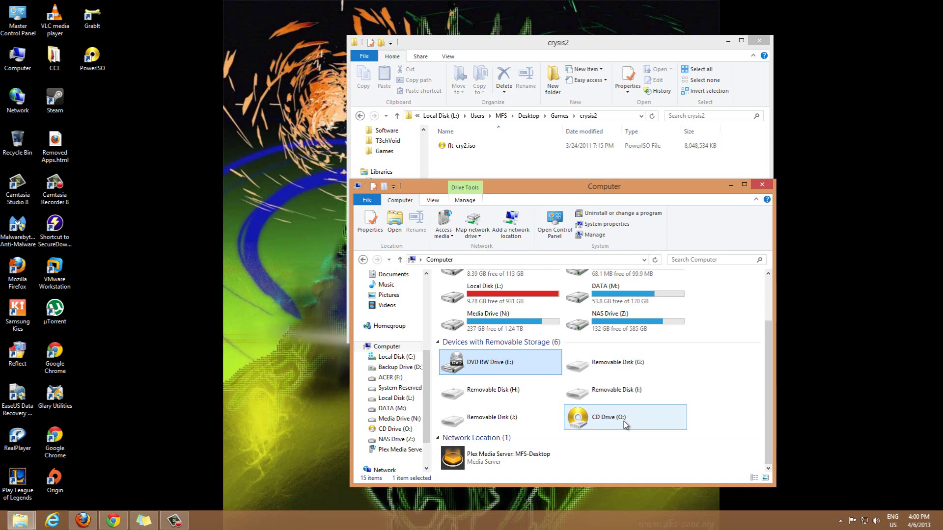
pyautogui.click(464, 151)
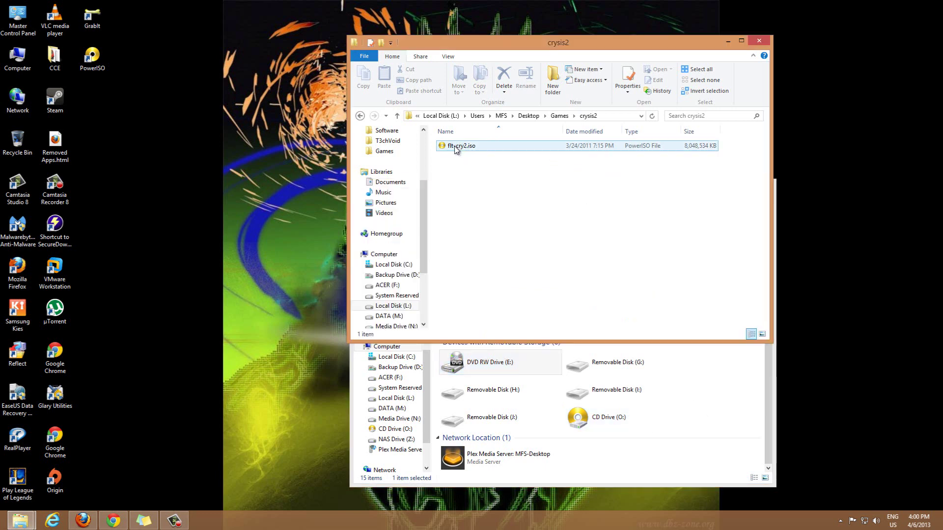
# Step: Open flt-cry2.iso in PowerISO as an unregistered copy and review its mount commands
pyautogui.doubleClick(462, 146)
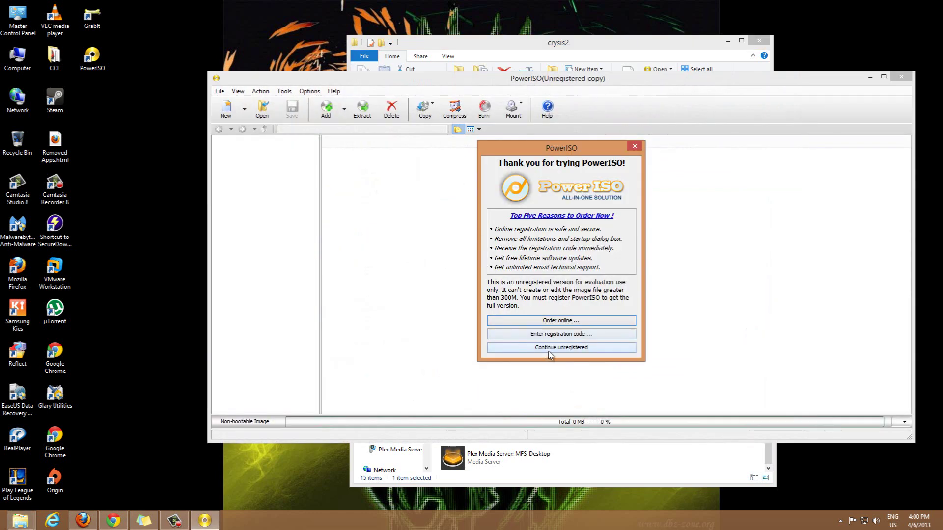
pyautogui.click(567, 348)
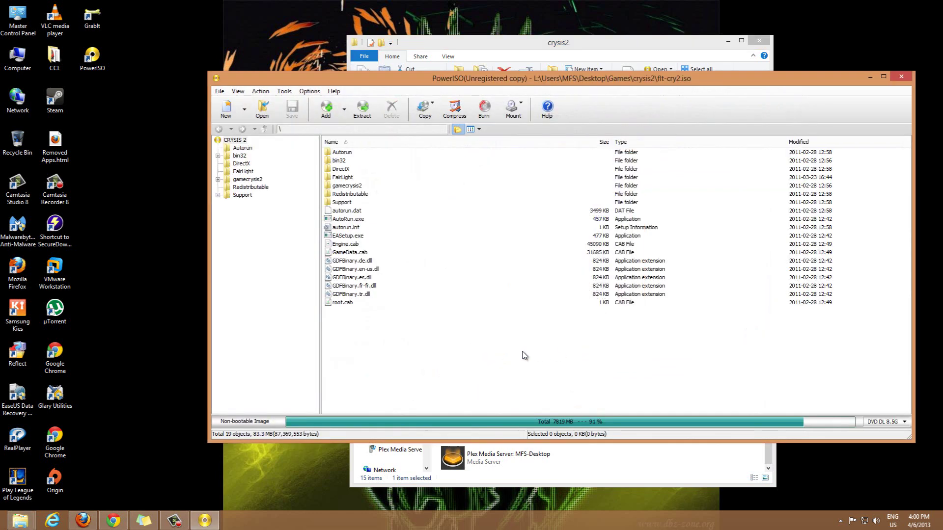
pyautogui.click(520, 108)
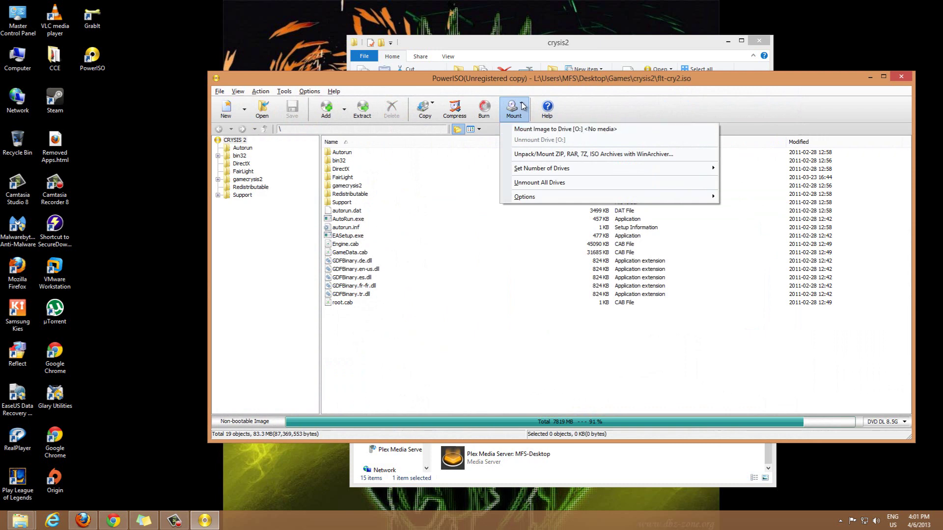
pyautogui.click(563, 132)
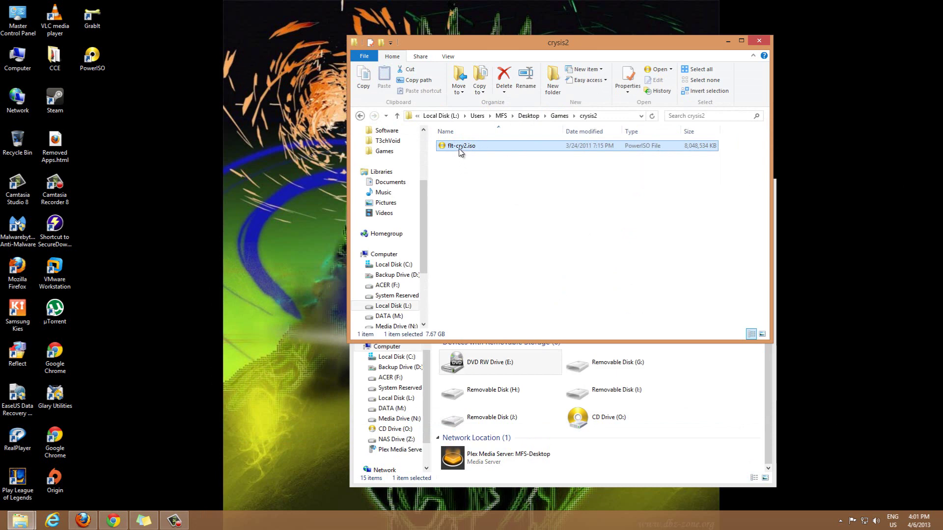
# Step: Review the PowerISO context options of flt-cry2.iso and mount the image to virtual drive O:
pyautogui.rightClick(459, 148)
pyautogui.moveTo(491, 259)
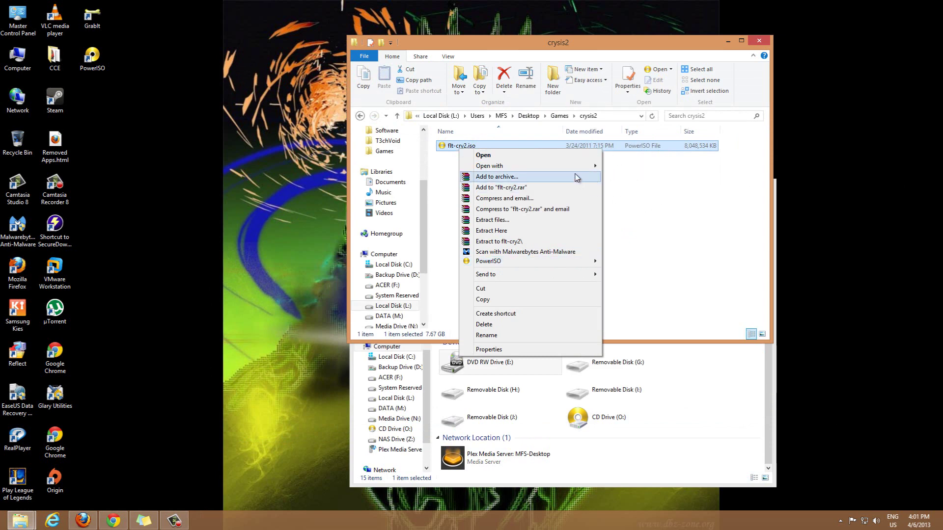
pyautogui.moveTo(577, 261)
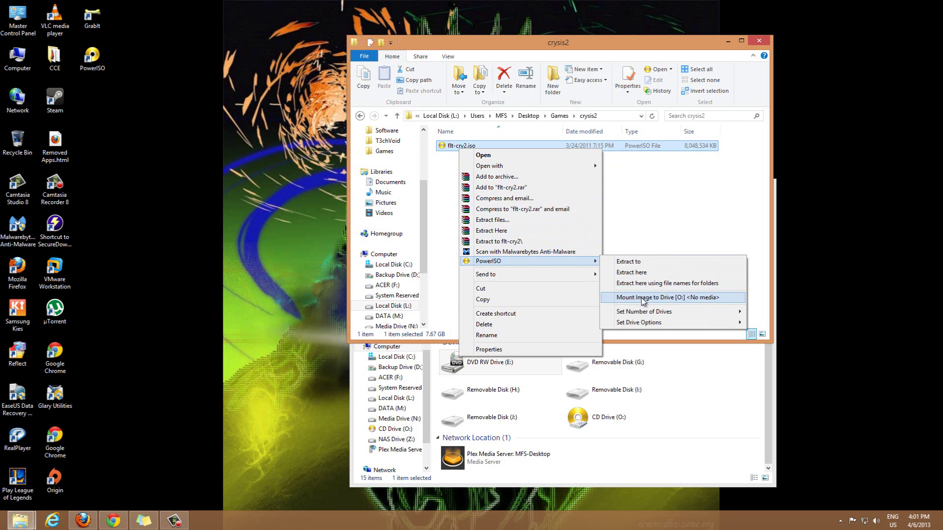
pyautogui.moveTo(637, 314)
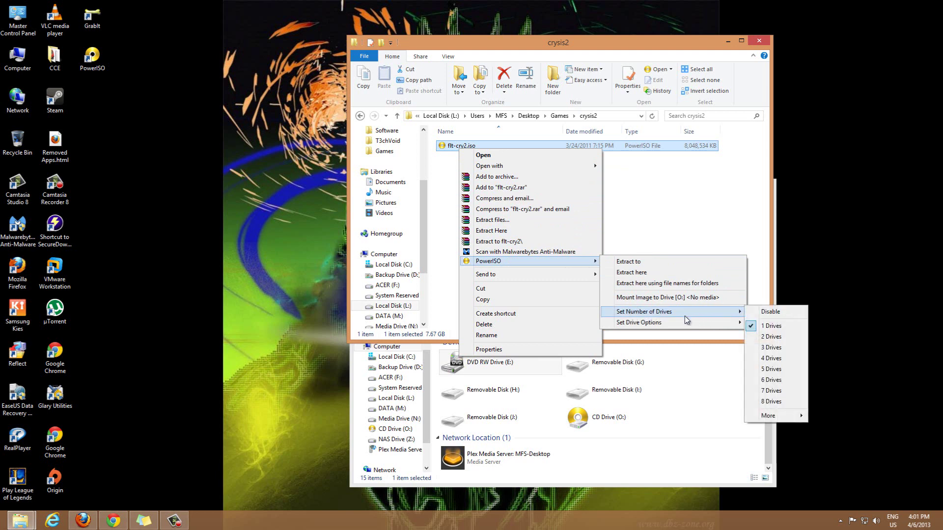
pyautogui.moveTo(682, 321)
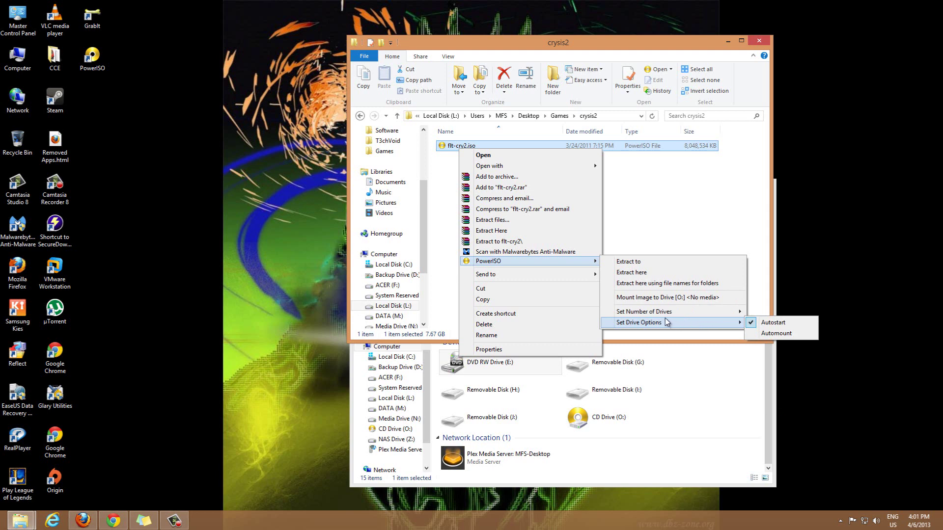
pyautogui.click(646, 297)
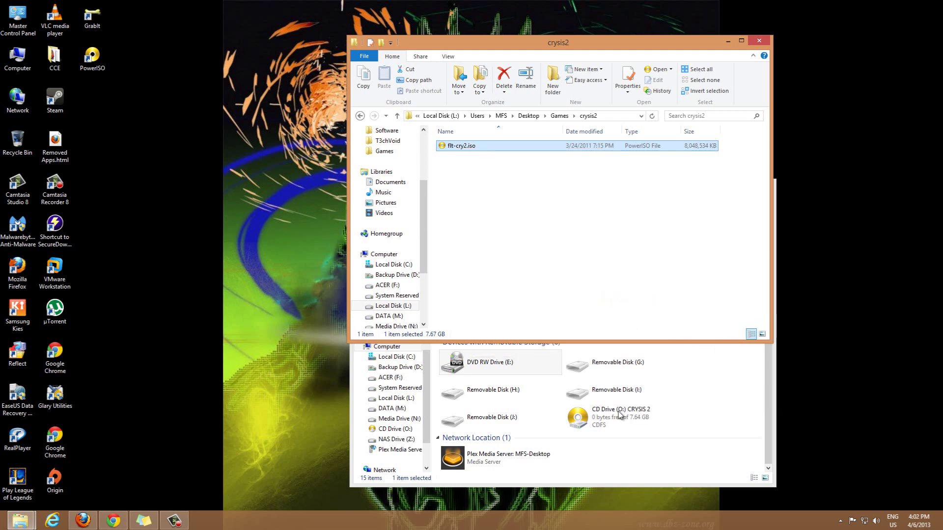
# Step: Open the mounted CD Drive (O:) CRYSIS 2 from the Computer window and look through its files and folders
pyautogui.click(719, 416)
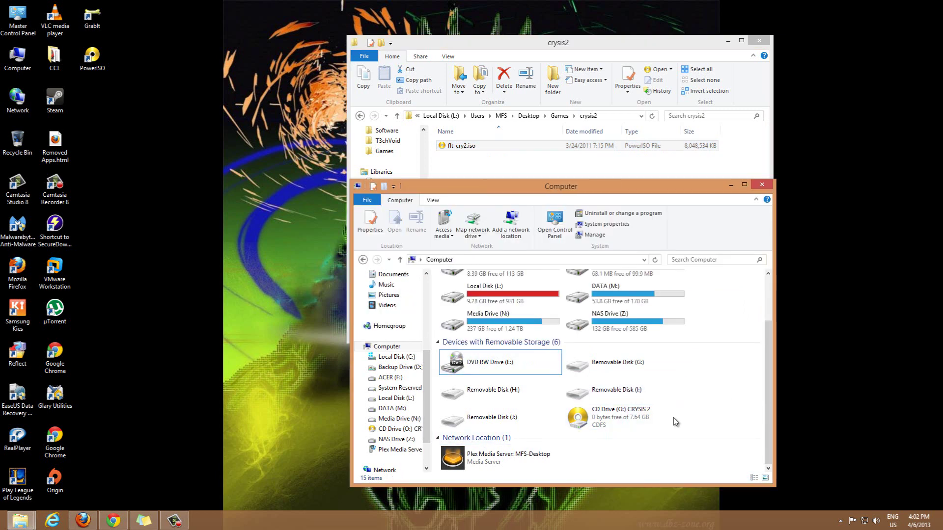
pyautogui.doubleClick(635, 415)
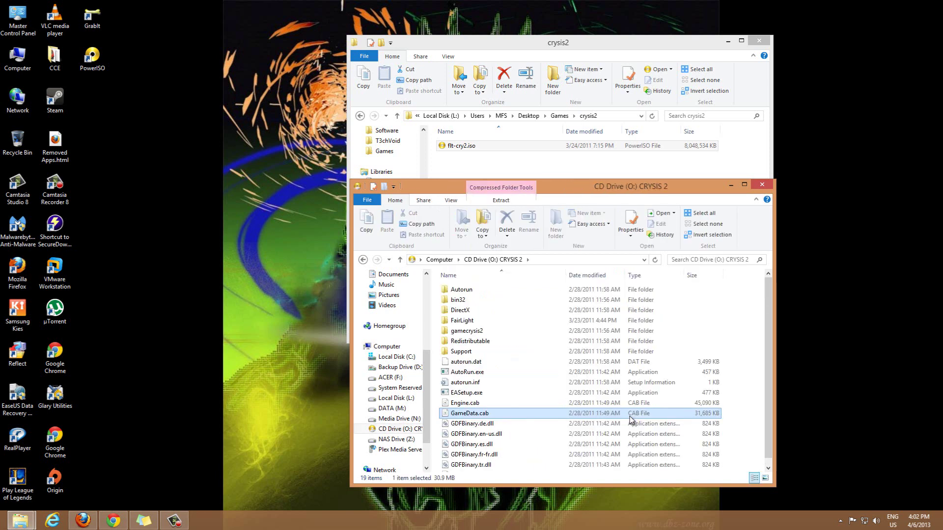
pyautogui.scroll(-1, 594, 391)
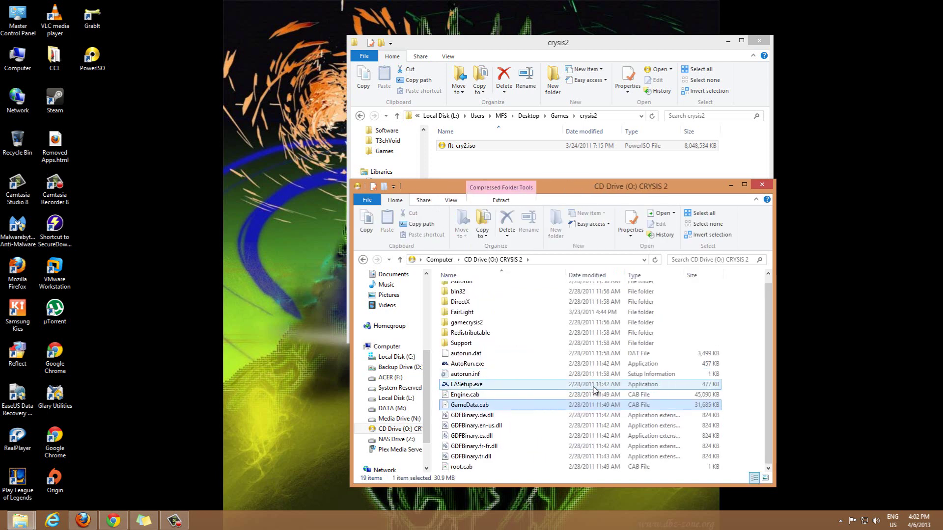
pyautogui.scroll(1, 527, 413)
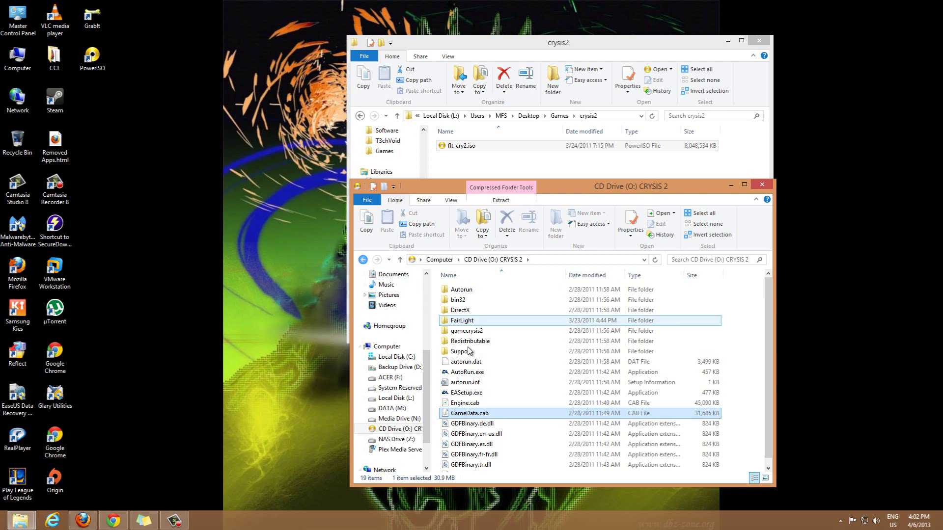
pyautogui.scroll(-1, 542, 398)
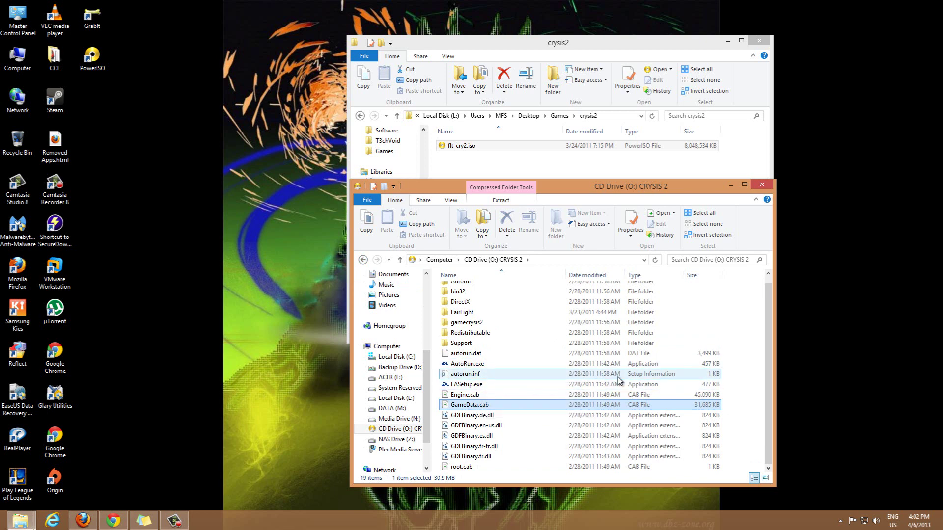
pyautogui.scroll(1, 564, 381)
pyautogui.scroll(-1, 491, 402)
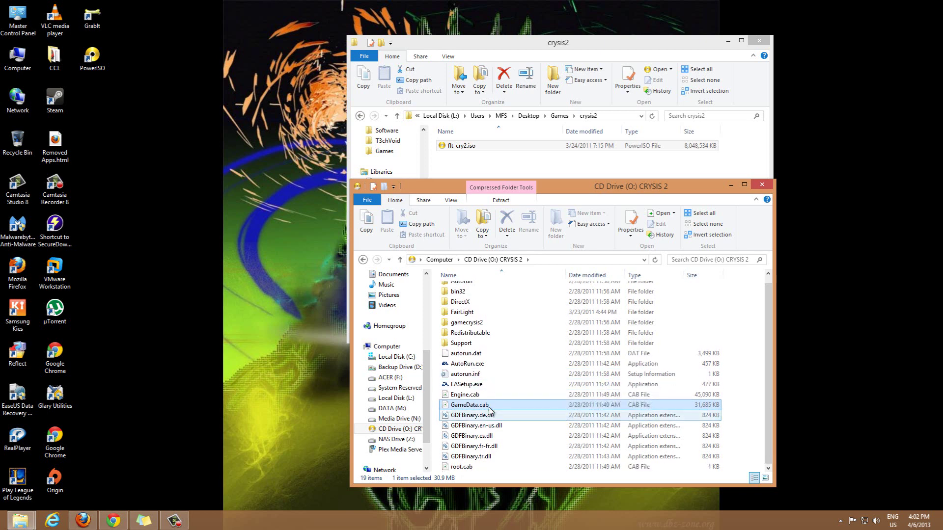
# Step: Return from the mounted disc to Computer, minimize that window, and go back from crysis2 to the Games folder
pyautogui.click(363, 261)
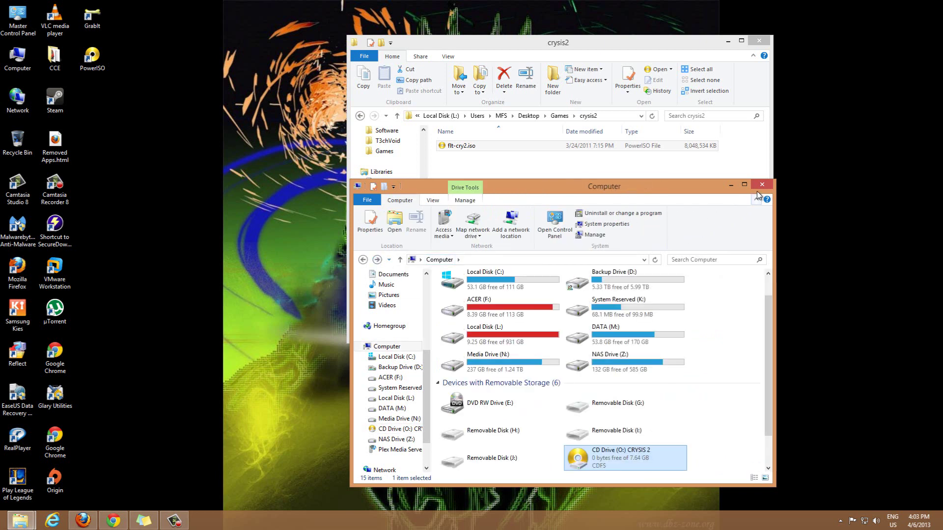
pyautogui.click(730, 185)
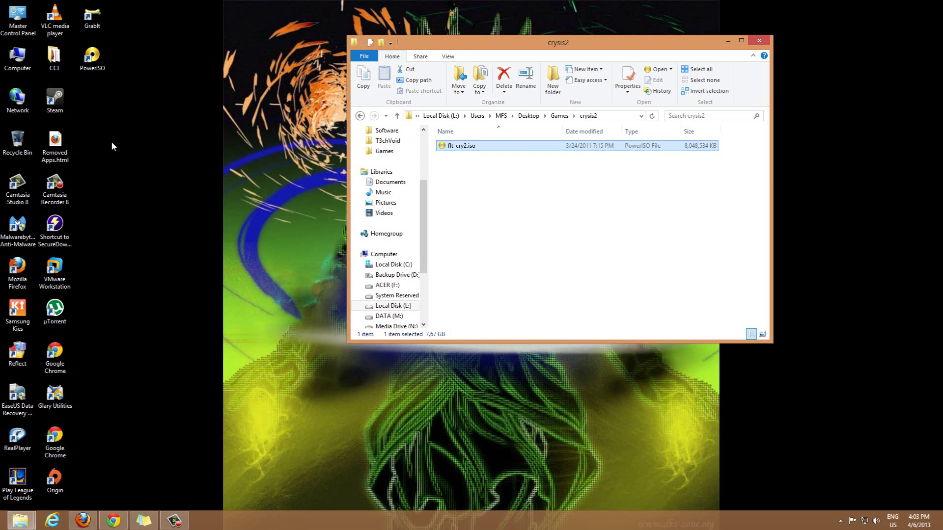
pyautogui.click(360, 116)
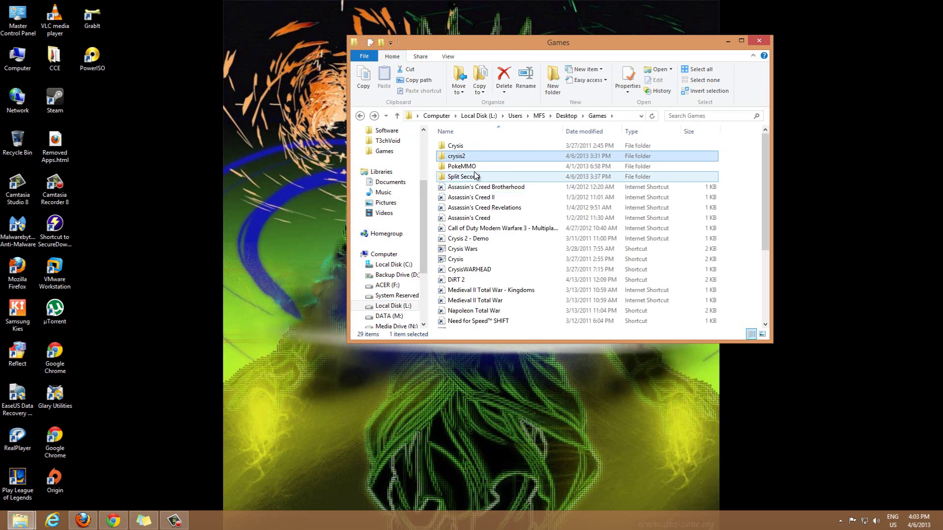
# Step: Open the PokeMMO folder to look over its files and folders, and return to the Games folder
pyautogui.moveTo(460, 170)
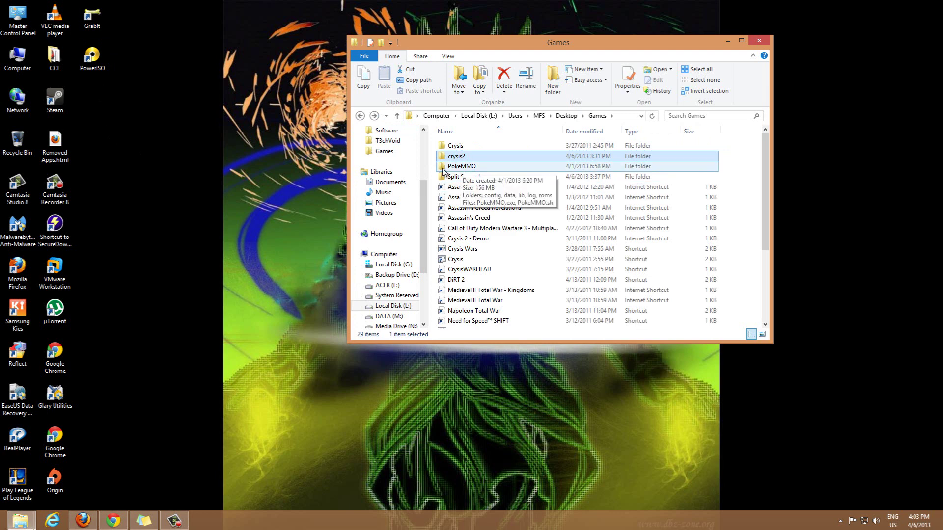
pyautogui.doubleClick(470, 167)
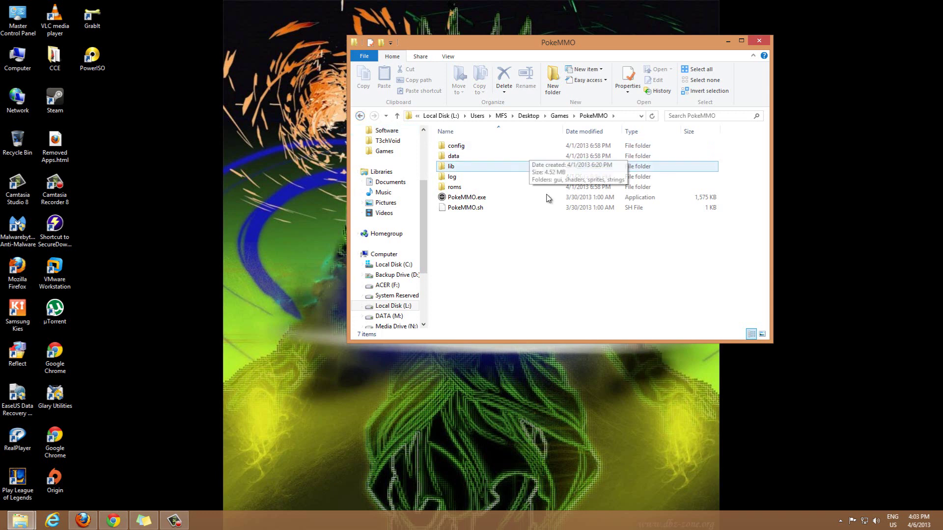
pyautogui.click(564, 197)
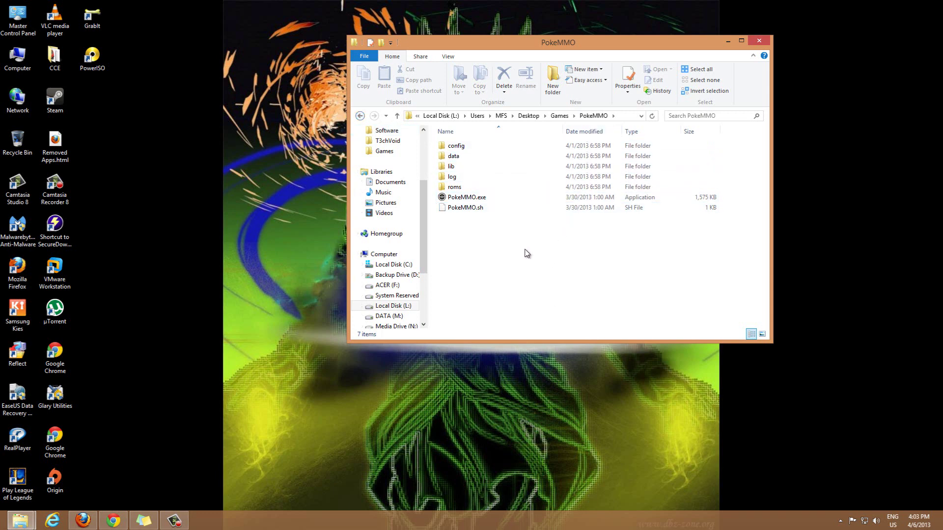
pyautogui.click(360, 115)
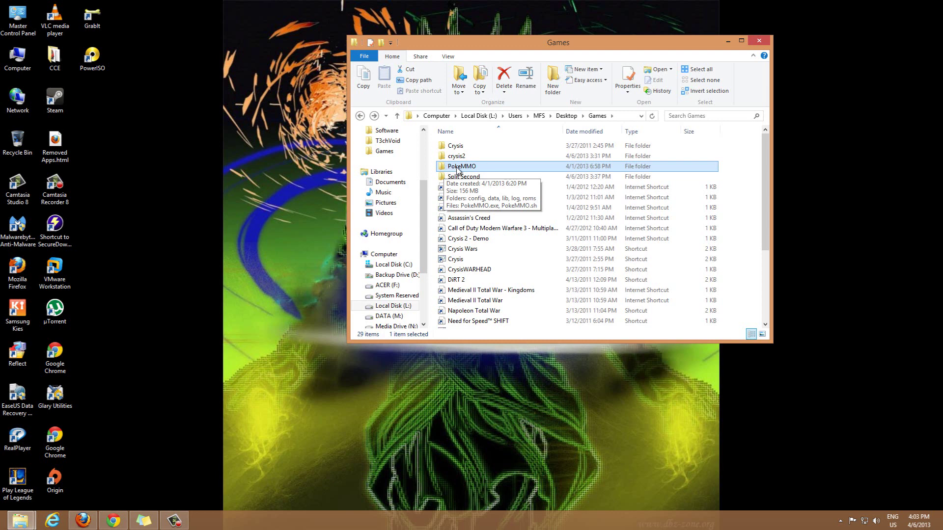
# Step: Select everything in the PokeMMO folder and add it to a PowerISO image file, continuing unregistered
pyautogui.doubleClick(457, 169)
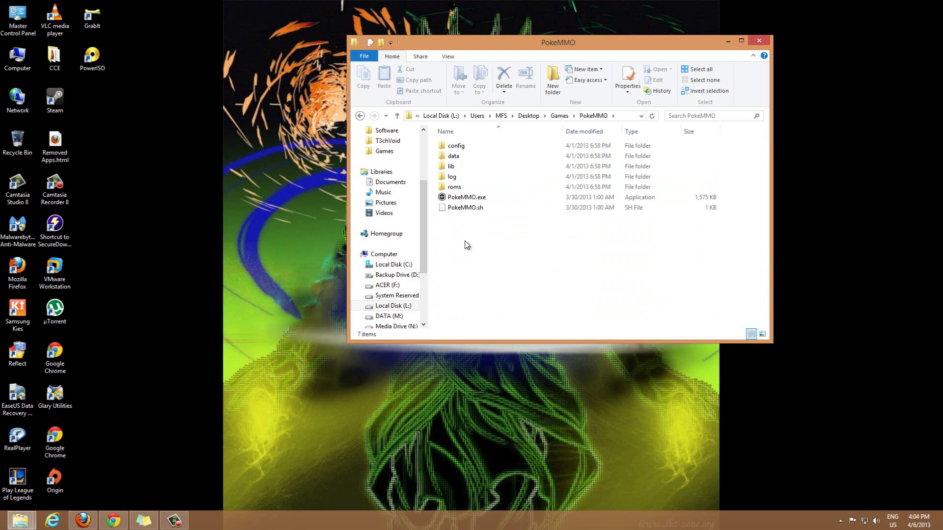
pyautogui.moveTo(464, 241); pyautogui.dragTo(448, 147)
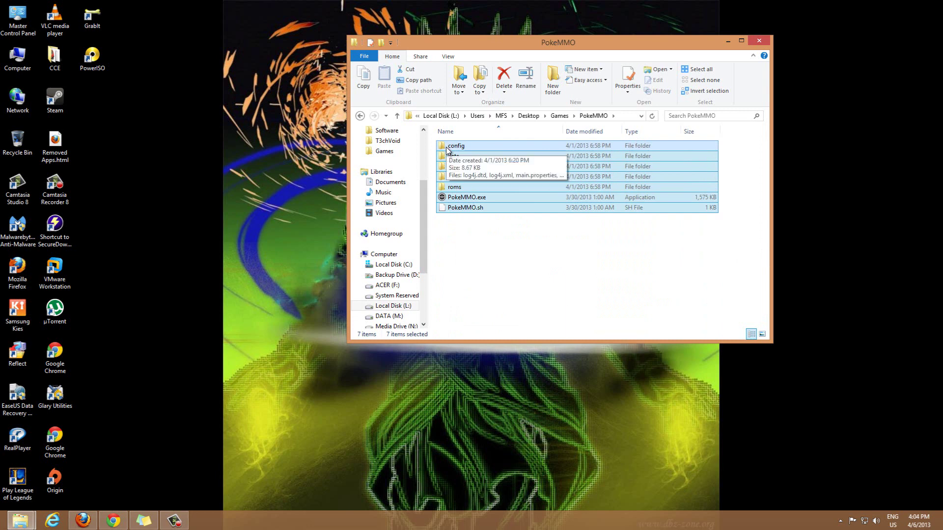
pyautogui.rightClick(457, 149)
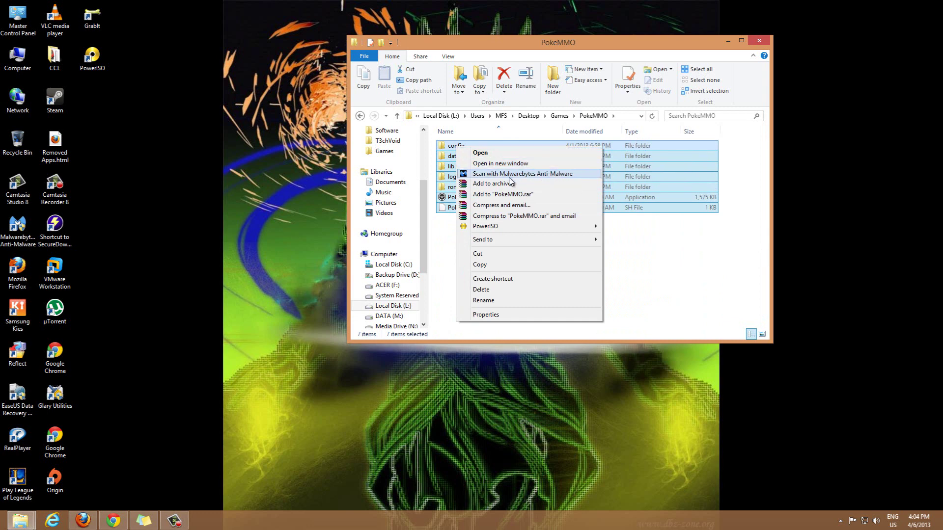
pyautogui.moveTo(517, 223)
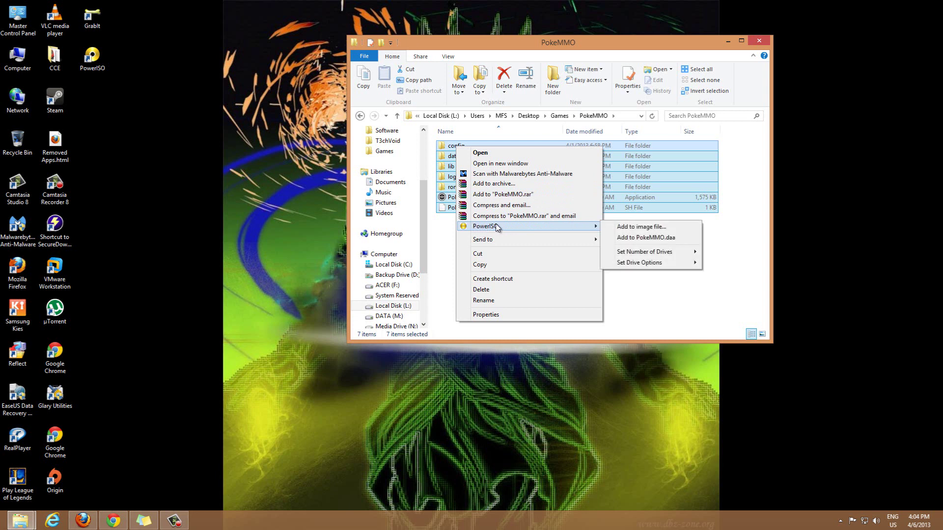
pyautogui.click(659, 228)
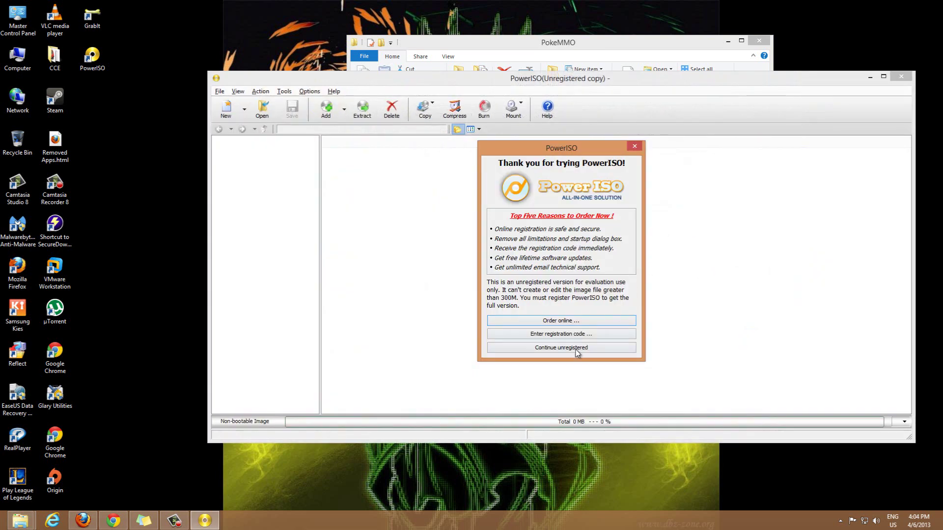
pyautogui.click(568, 353)
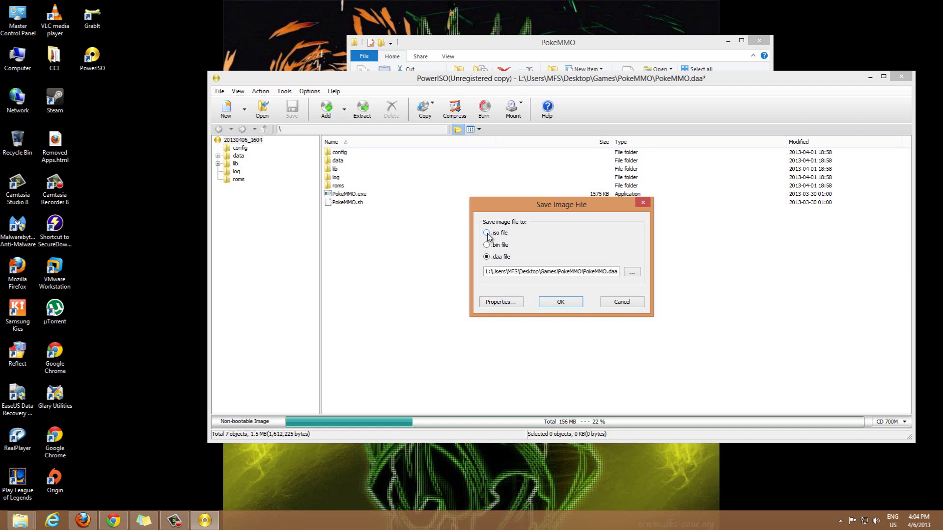
# Step: Choose the .iso format for the saved image and set its label to PokeMMO ISO in the image properties
pyautogui.click(489, 236)
pyautogui.click(512, 304)
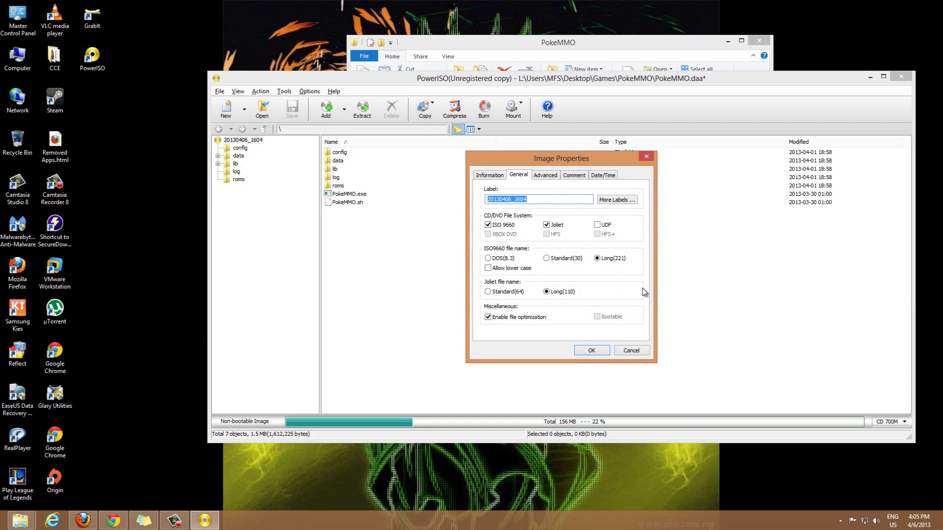
pyautogui.click(542, 199)
pyautogui.moveTo(527, 199); pyautogui.dragTo(505, 198)
pyautogui.doubleClick(503, 198)
pyautogui.write('PokeMMO ISO')
pyautogui.click(500, 176)
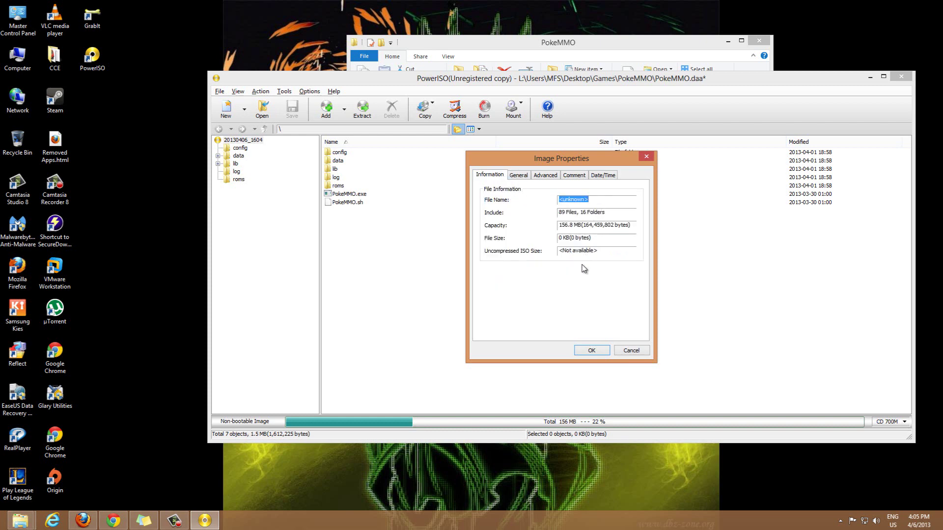
pyautogui.click(523, 178)
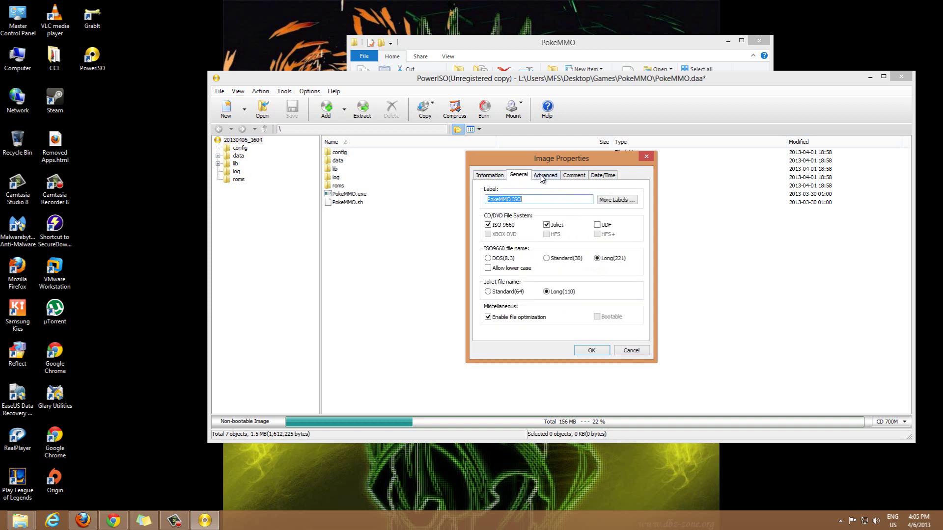
# Step: Review the compression methods in the advanced image properties and set the method to Better
pyautogui.click(544, 178)
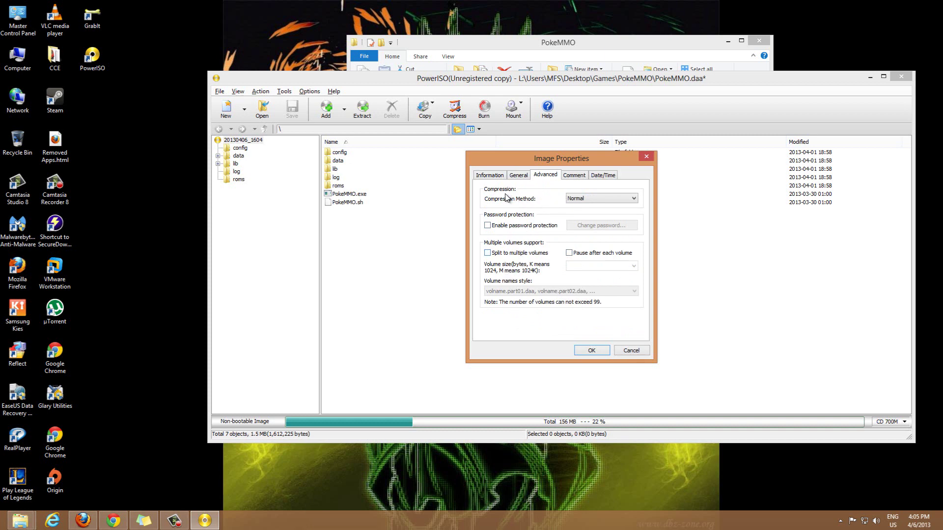
pyautogui.click(602, 199)
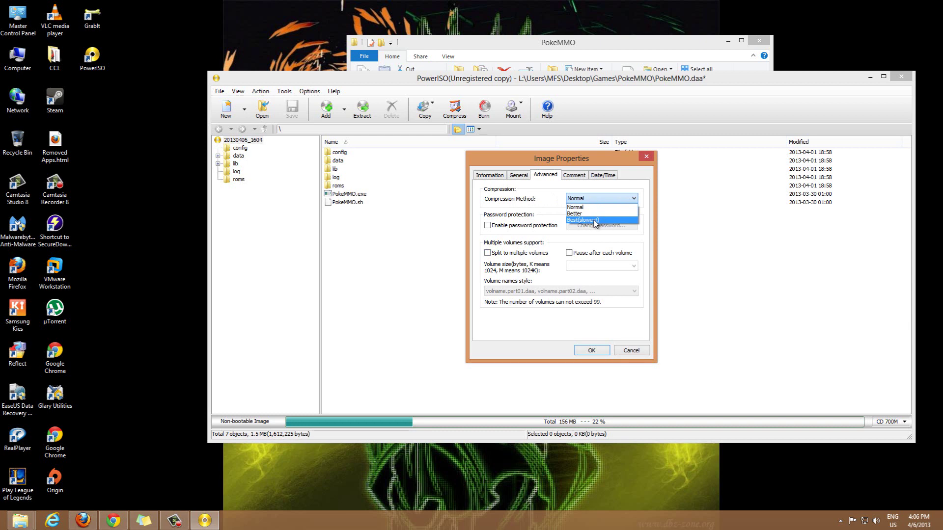
pyautogui.click(544, 201)
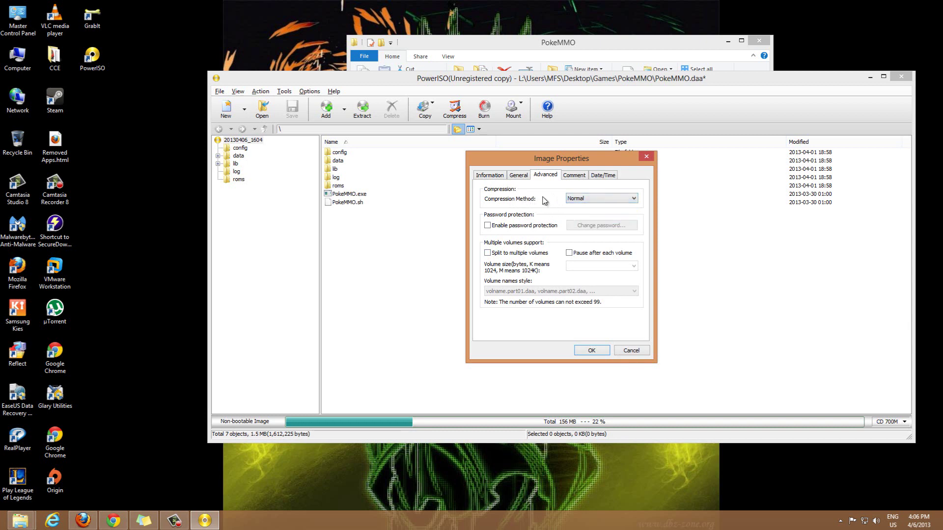
pyautogui.click(575, 199)
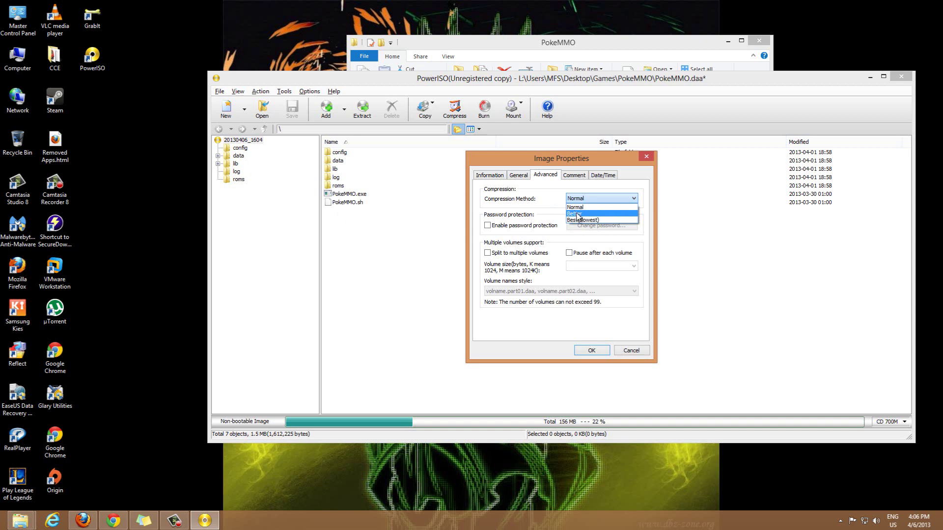
pyautogui.click(582, 214)
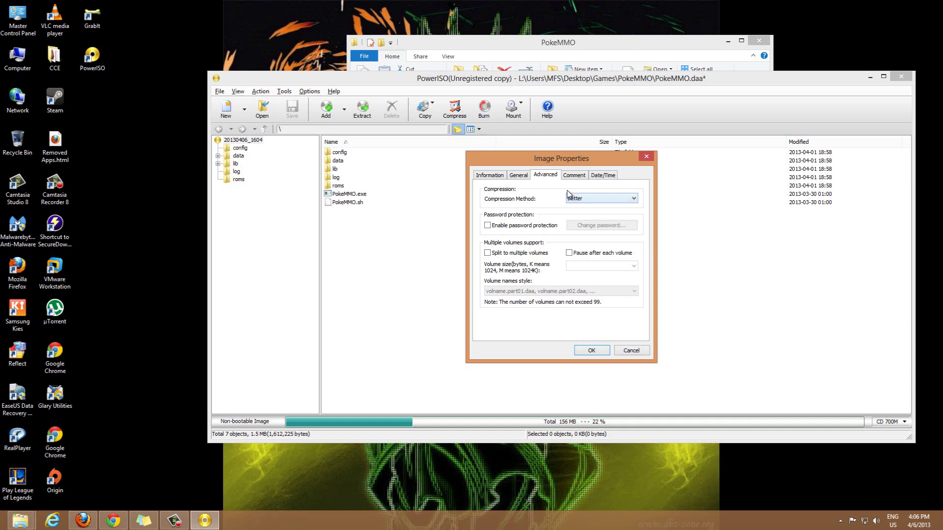
# Step: Accept the image properties after checking the comment and date/time settings, and save the image as PokeMMO.iso
pyautogui.click(574, 177)
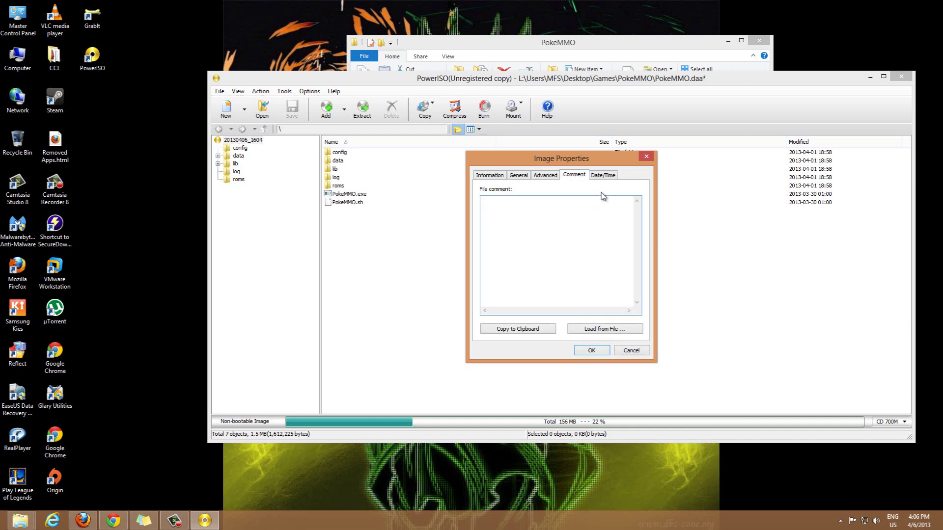
pyautogui.click(608, 177)
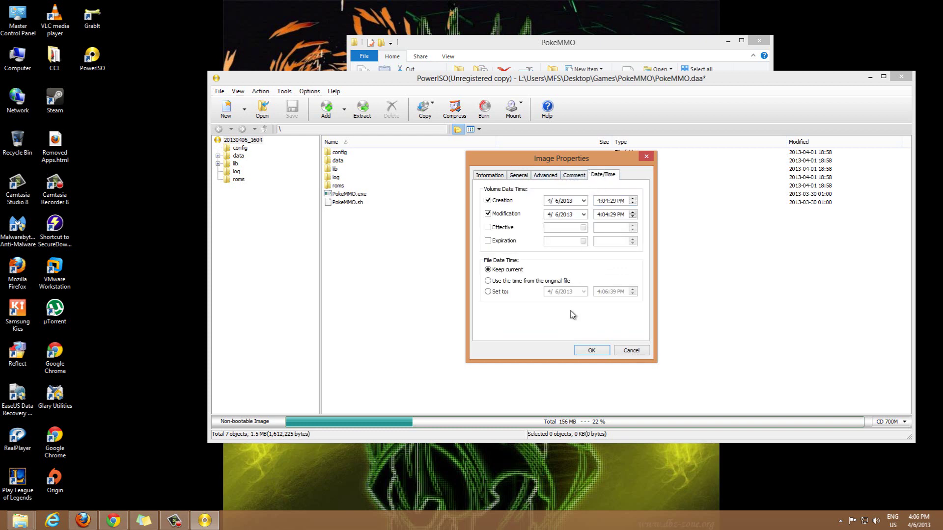
pyautogui.click(594, 351)
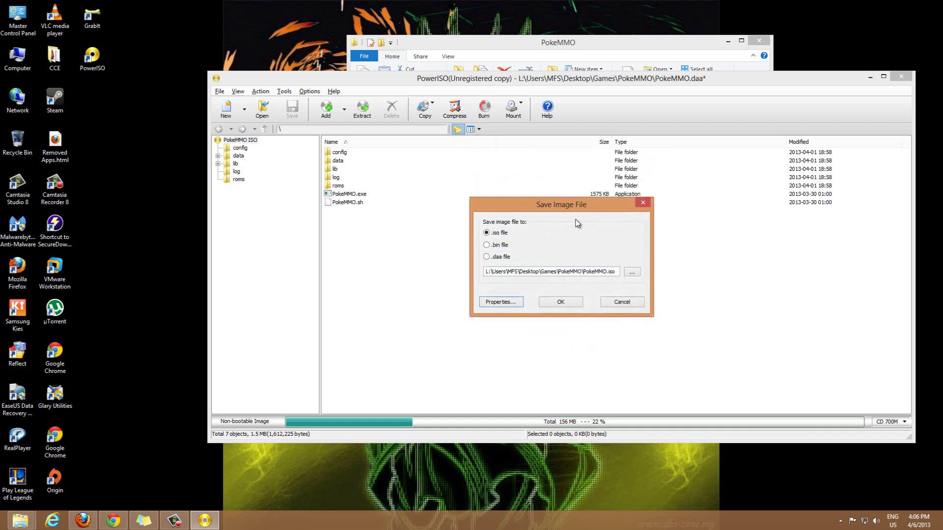
pyautogui.moveTo(583, 209); pyautogui.dragTo(571, 207)
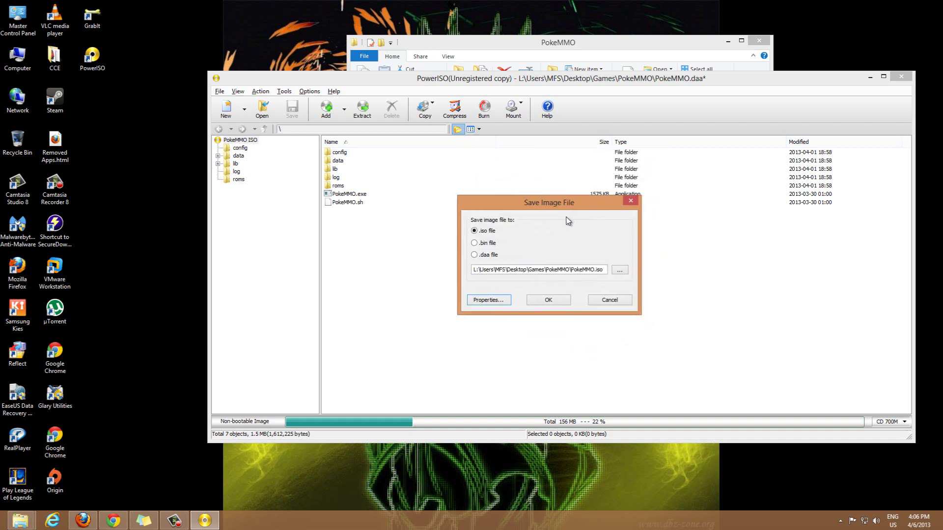
pyautogui.click(547, 301)
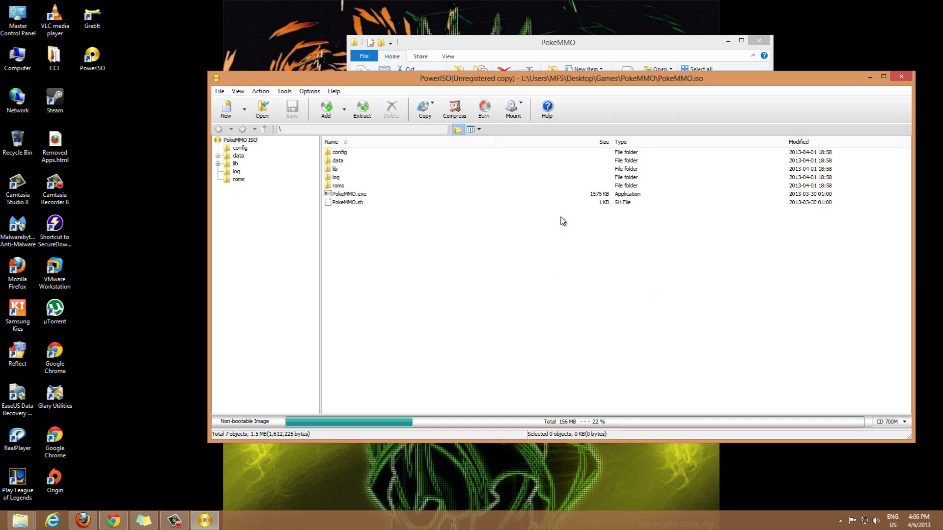
# Step: Minimize the PowerISO window and reopen PokeMMO.iso from the PokeMMO folder as an unregistered copy
pyautogui.click(870, 78)
pyautogui.click(480, 210)
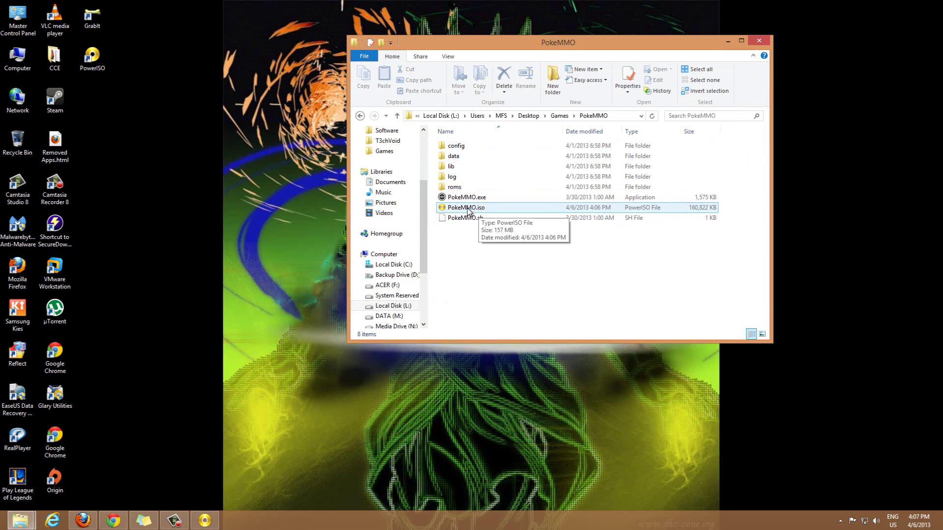
pyautogui.doubleClick(467, 208)
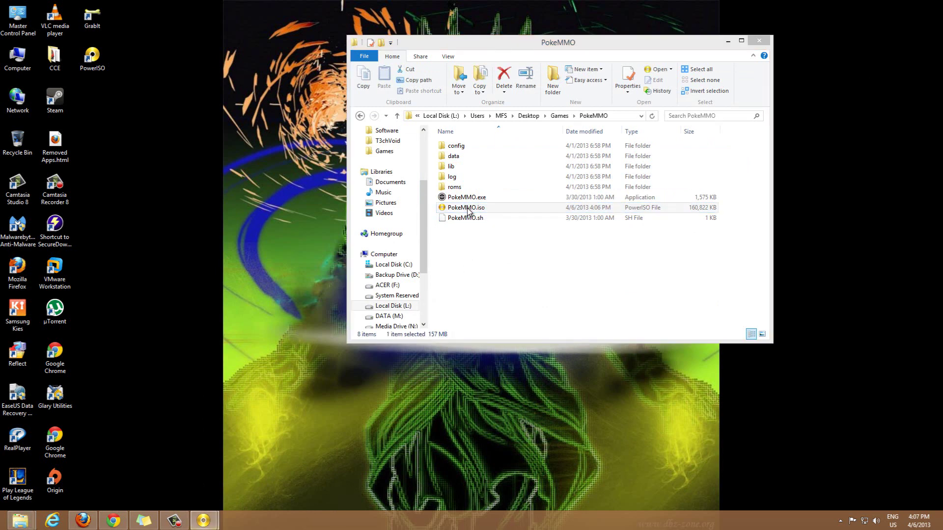
pyautogui.click(537, 347)
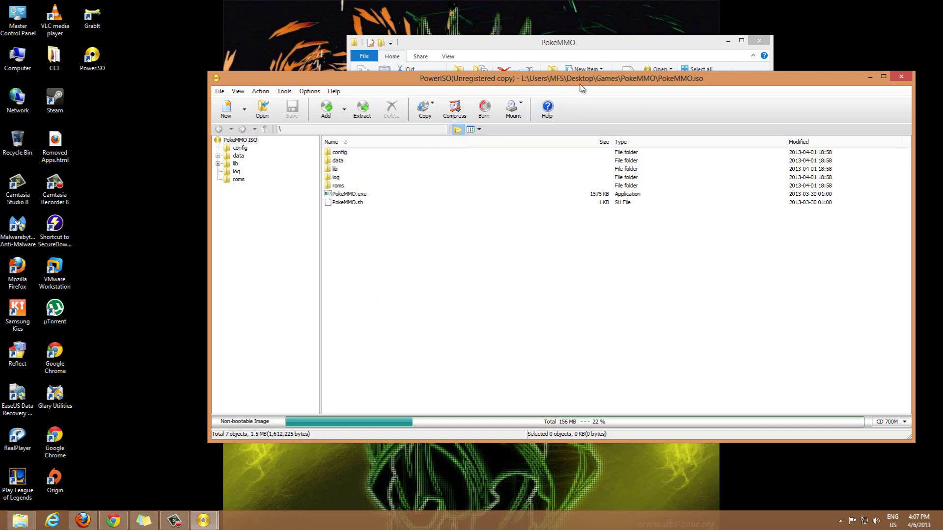
# Step: View the Add Files and Folders dialog for PokeMMO.iso, look through the listed PokeMMO files, and cancel it
pyautogui.moveTo(582, 84); pyautogui.dragTo(601, 86)
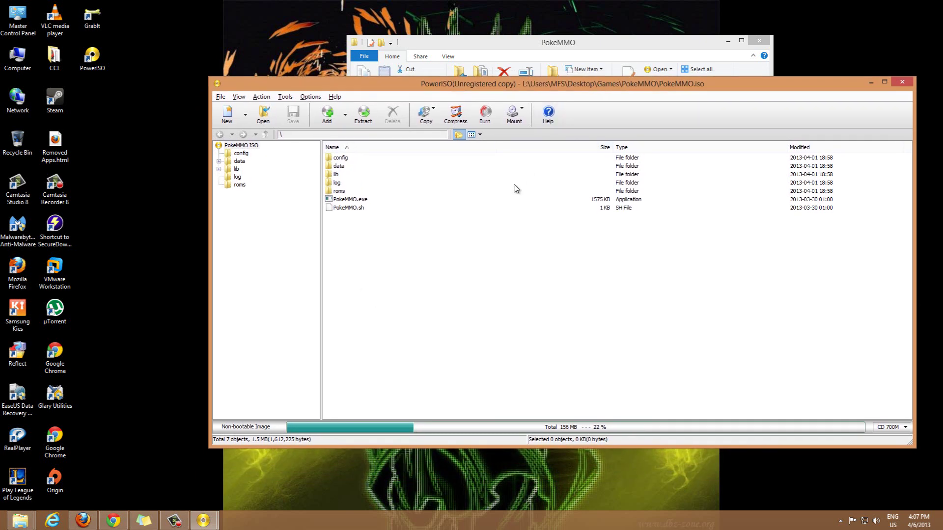
pyautogui.click(346, 117)
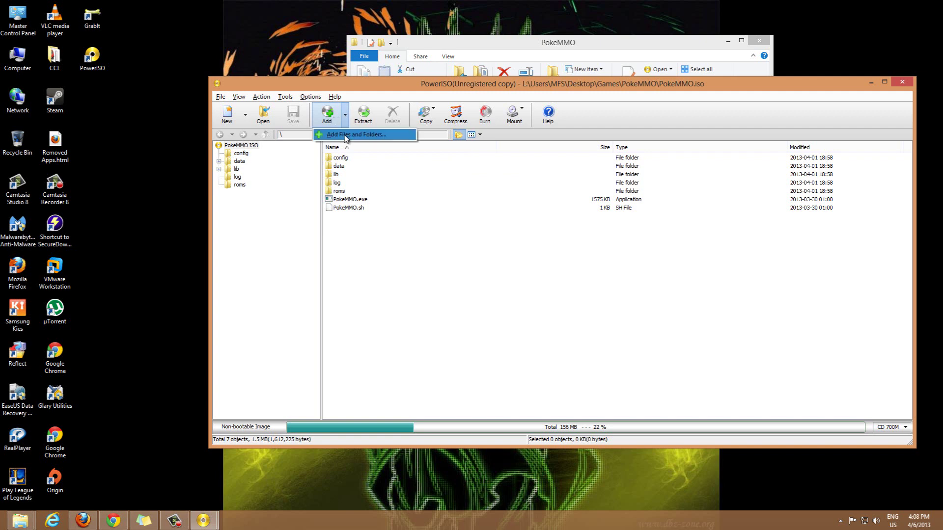
pyautogui.click(346, 135)
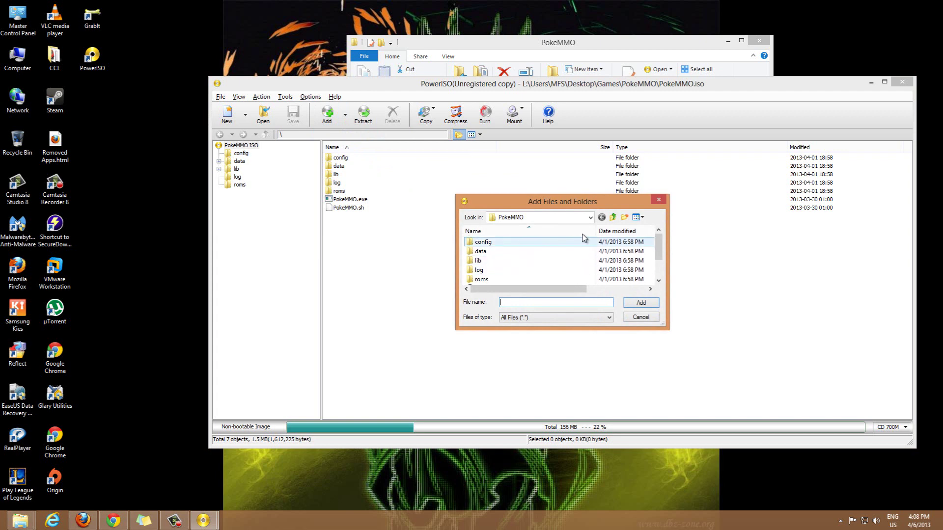
pyautogui.scroll(-1, 659, 249)
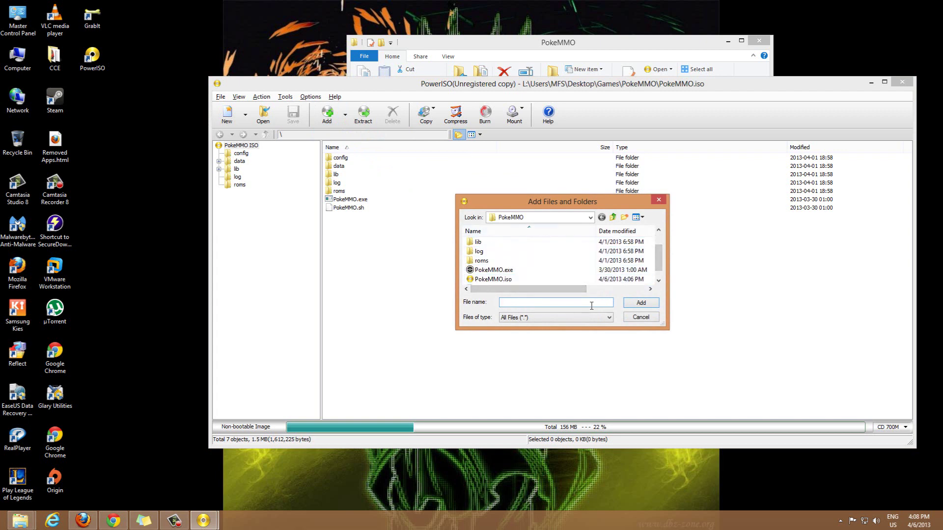
pyautogui.click(640, 317)
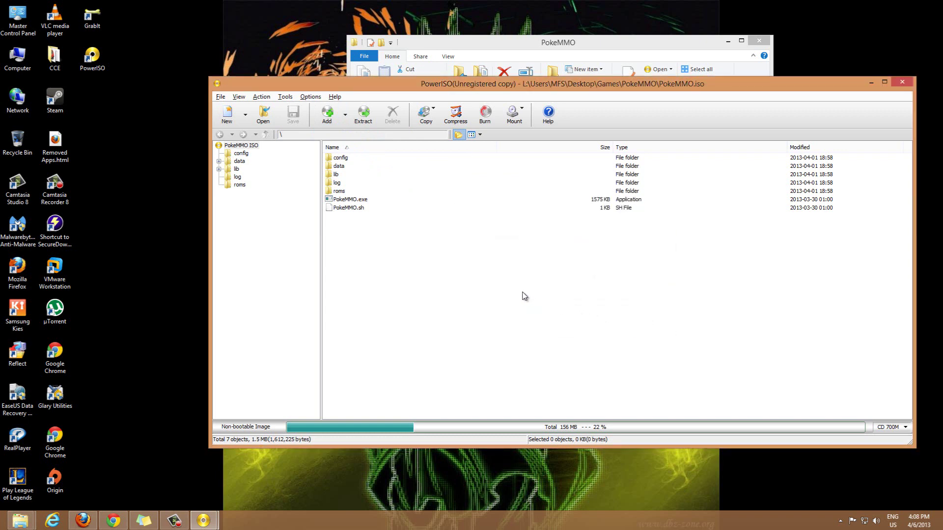